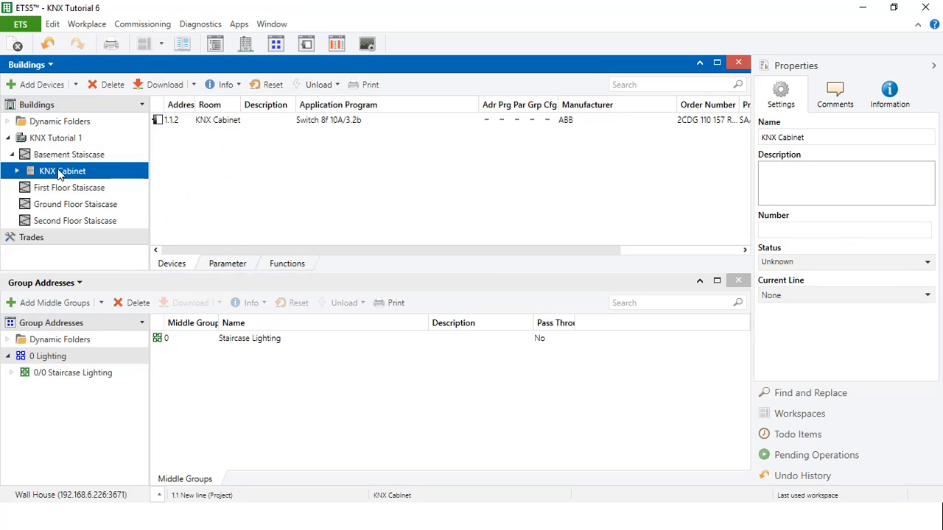
- Show the group objects of switch actuator 1.1.2 in the KNX Cabinet and collapse the building tree
left_click(251, 122)
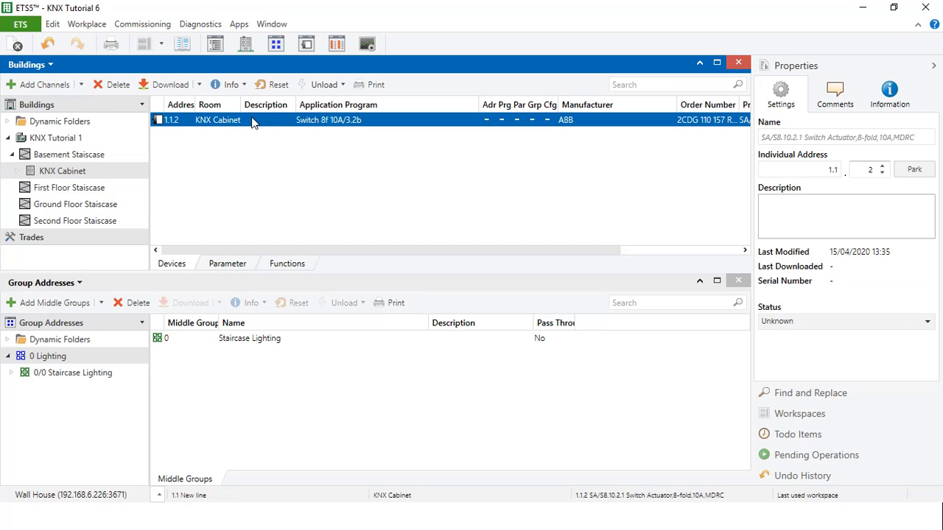
left_click(53, 175)
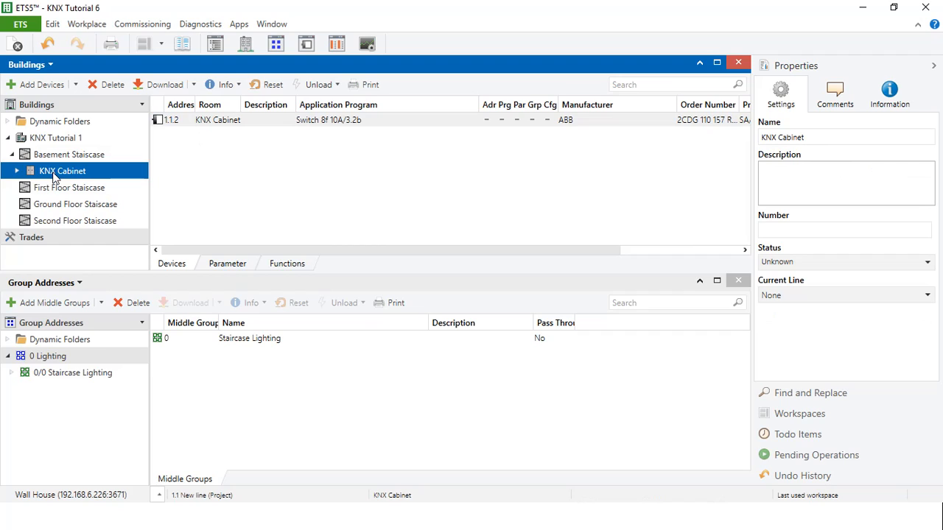
left_click(17, 172)
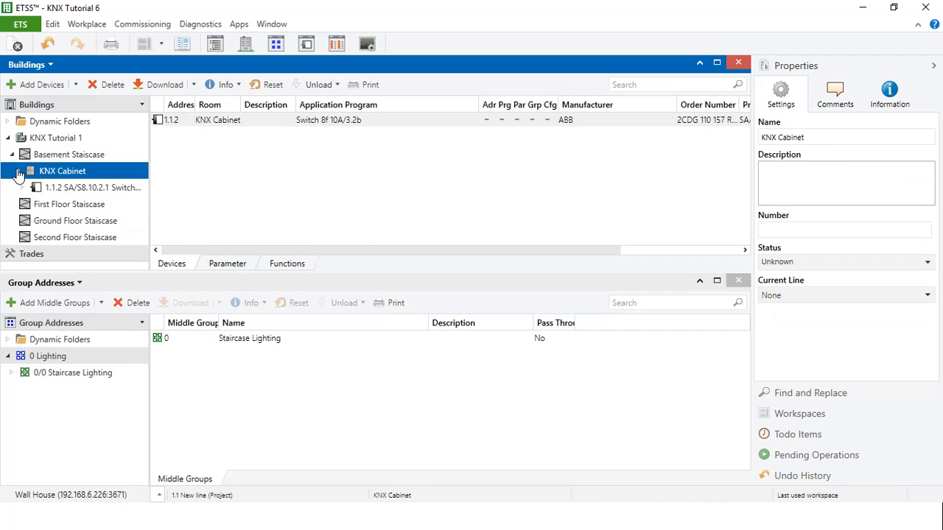
left_click(62, 189)
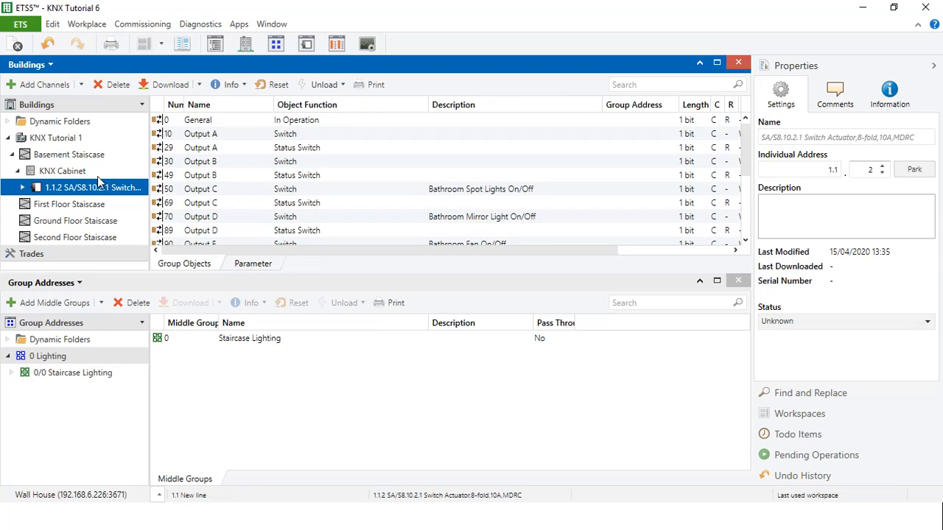
double_click(150, 202)
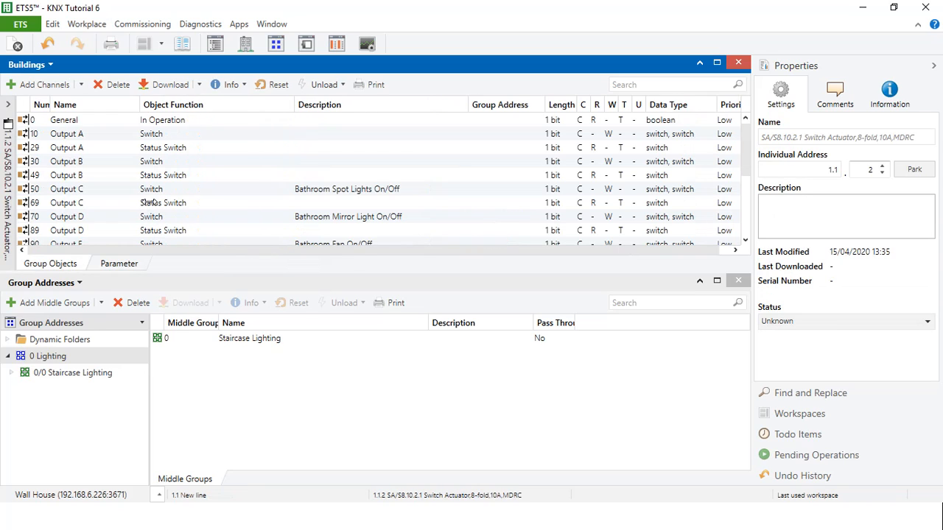
- Clear the bathroom descriptions from the Switch objects of Output C, Output D and Output E
left_click(416, 190)
left_click(416, 190)
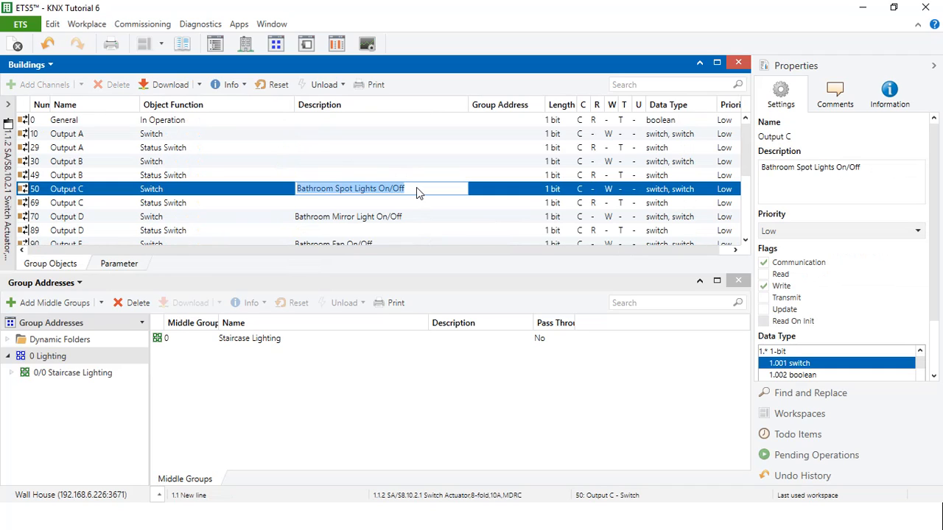
key("BackSpace")
key("Down")
key("Down")
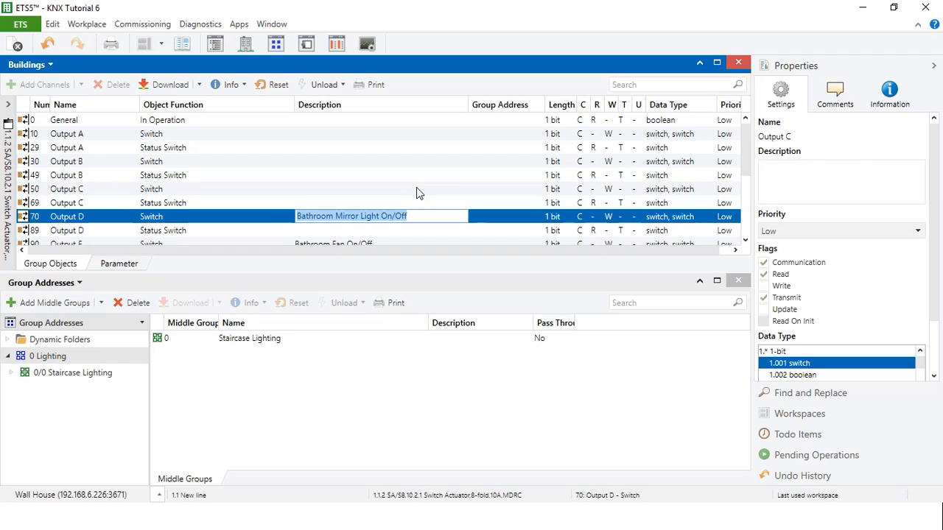
key("BackSpace")
key("Down")
key("Down")
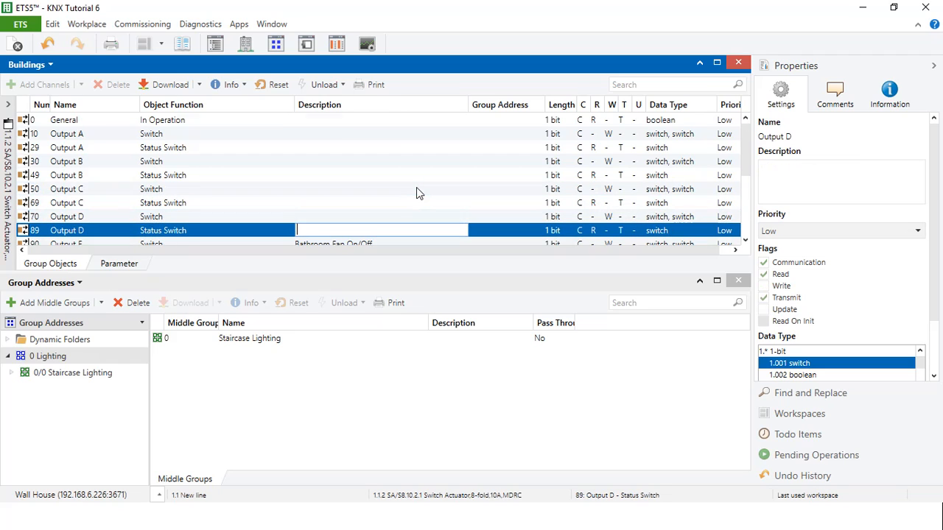
key("BackSpace")
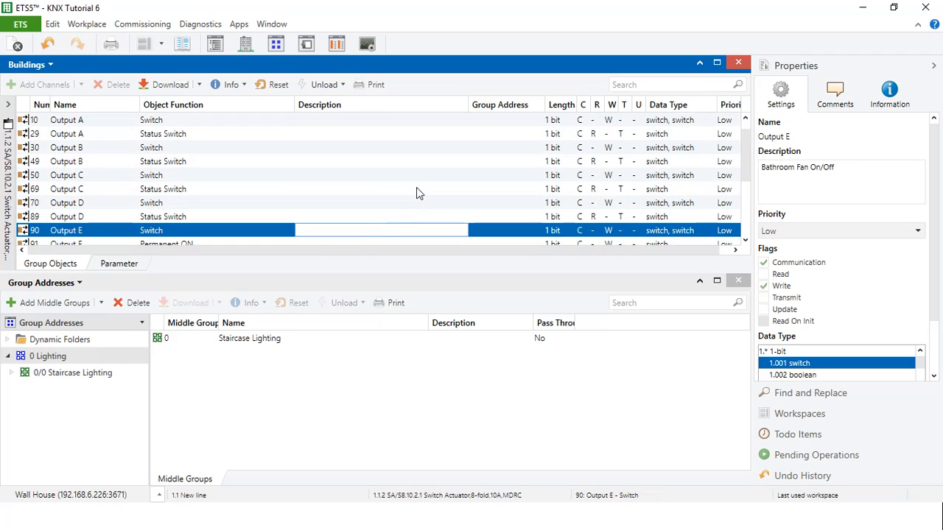
key("Down")
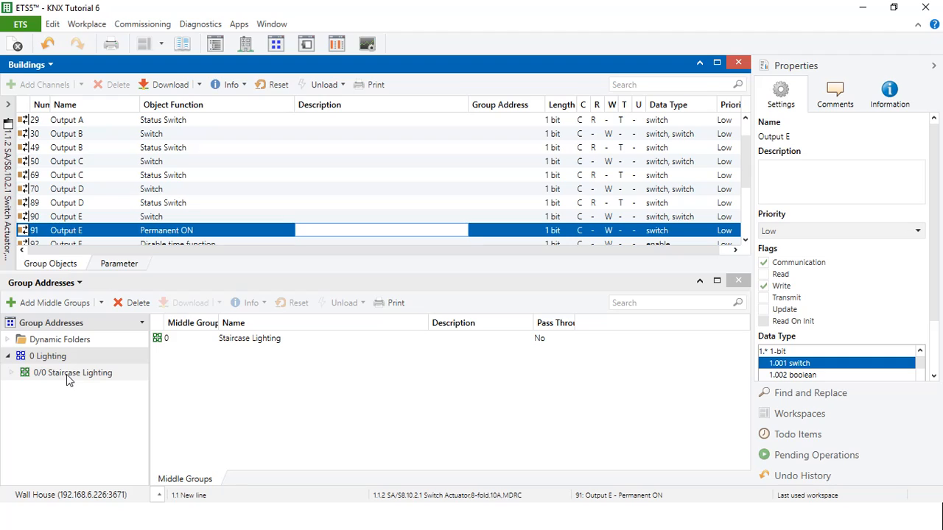
- Collapse the properties sidebar and split the Buildings and Group Addresses panels vertically
left_click(933, 67)
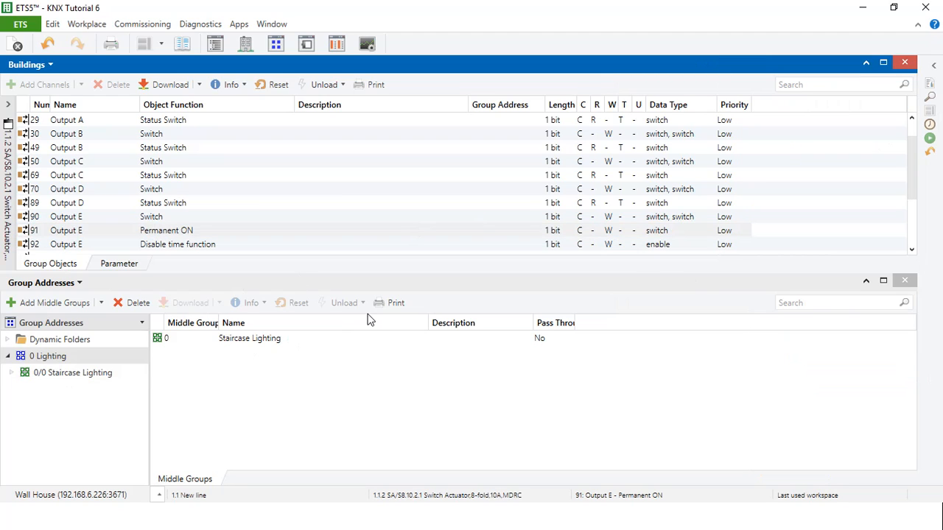
left_click(167, 46)
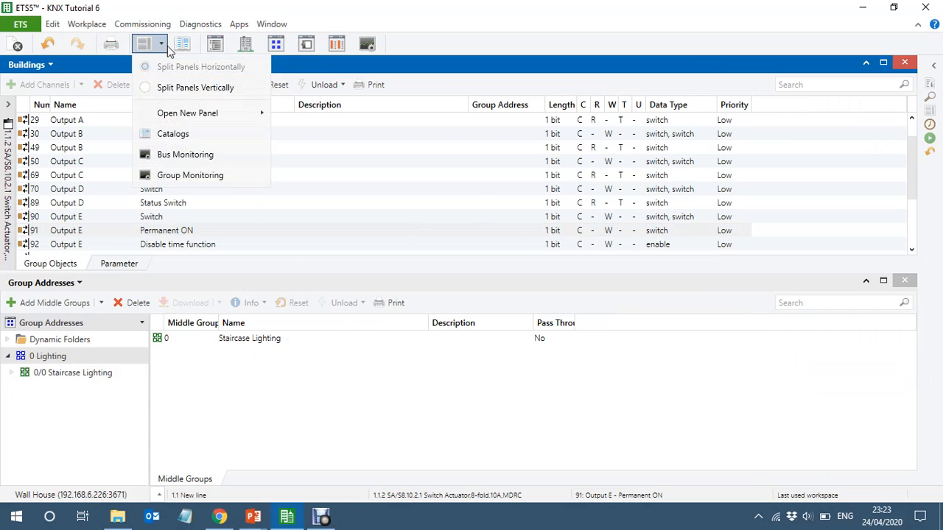
left_click(205, 88)
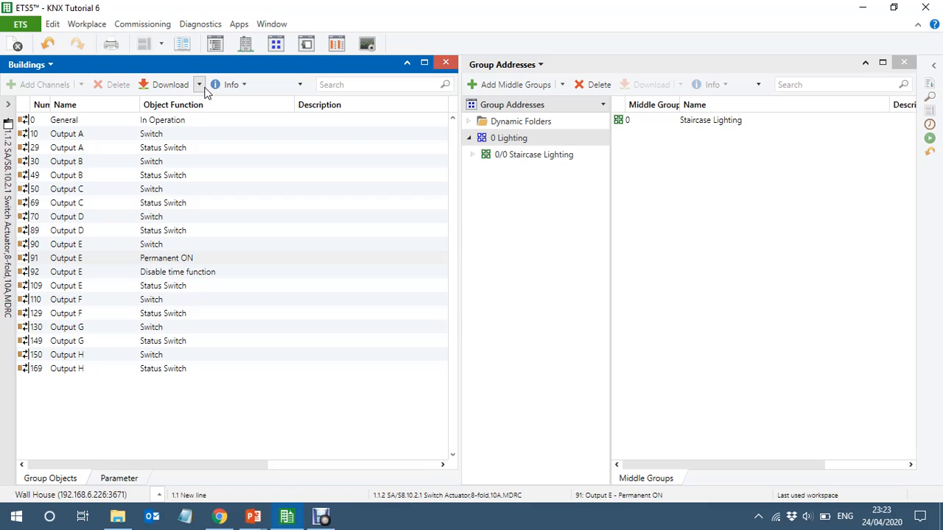
- Duplicate the Staircase Lighting group addresses 0/0/1 to 0/0/6 twice with Paste Special, filling up from the first free address
left_click(513, 158)
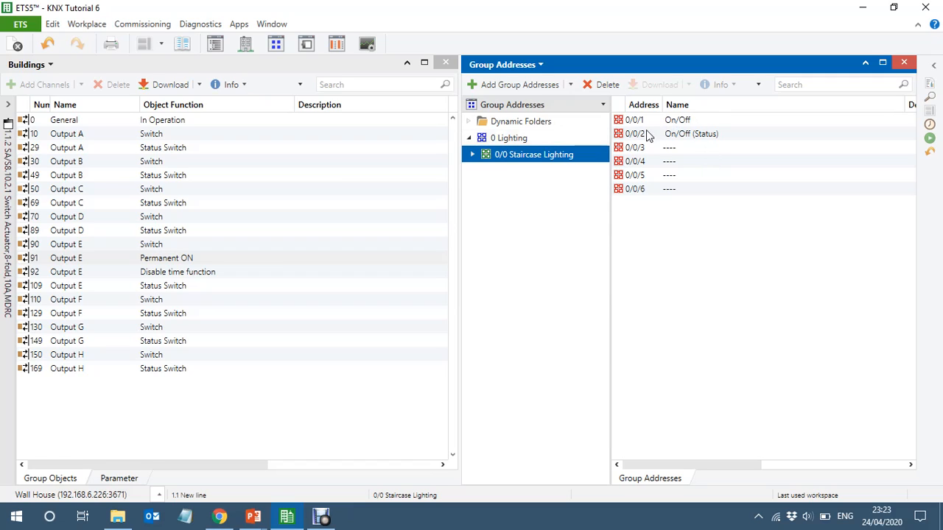
left_click(724, 121)
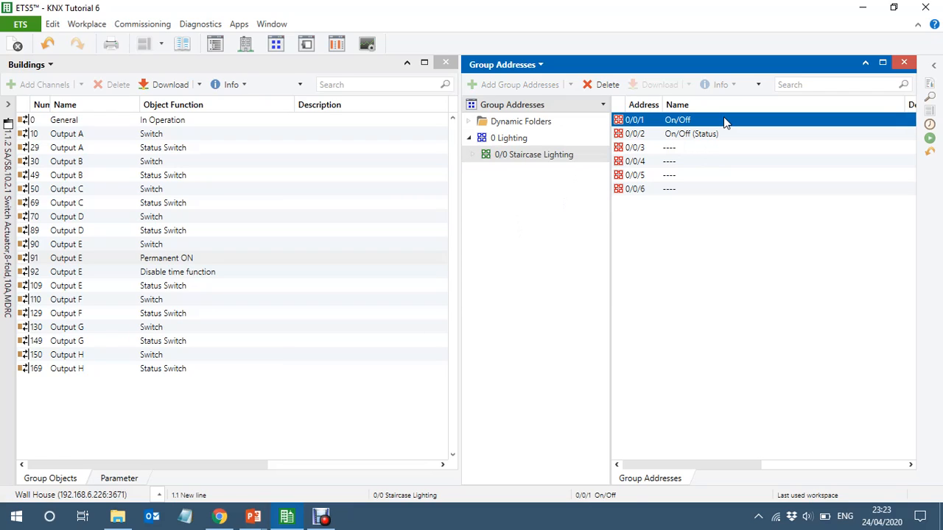
key("shift+Down")
key("shift+Down")
key("shift+Down")
key("shift+Down")
key("shift+Down")
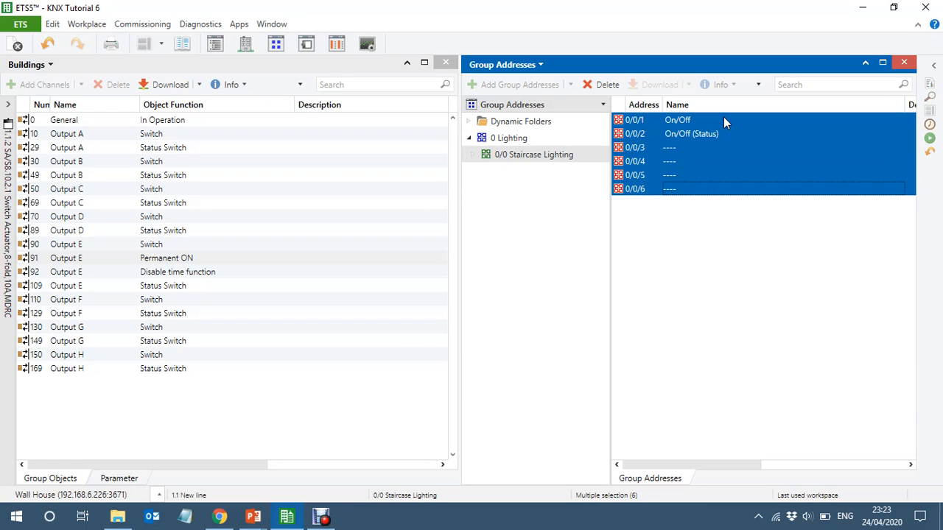
key("ctrl+shift+v")
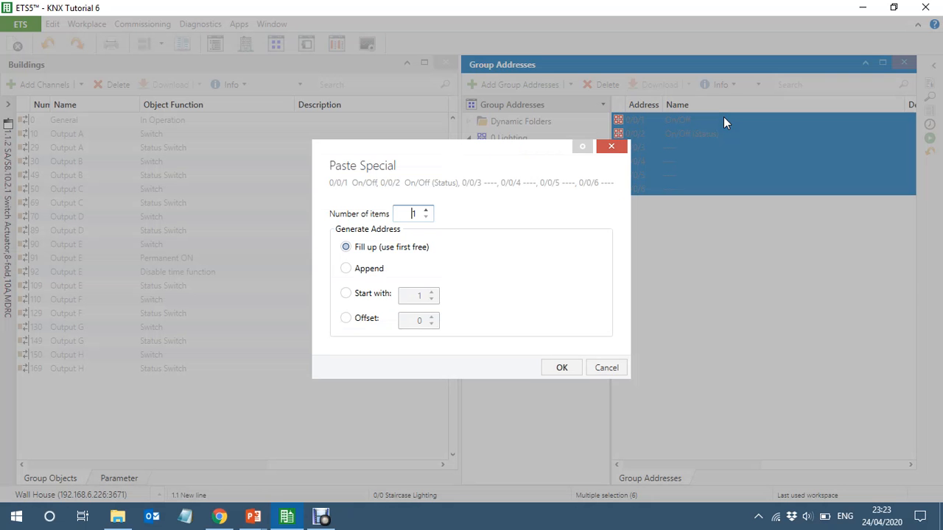
left_click(560, 367)
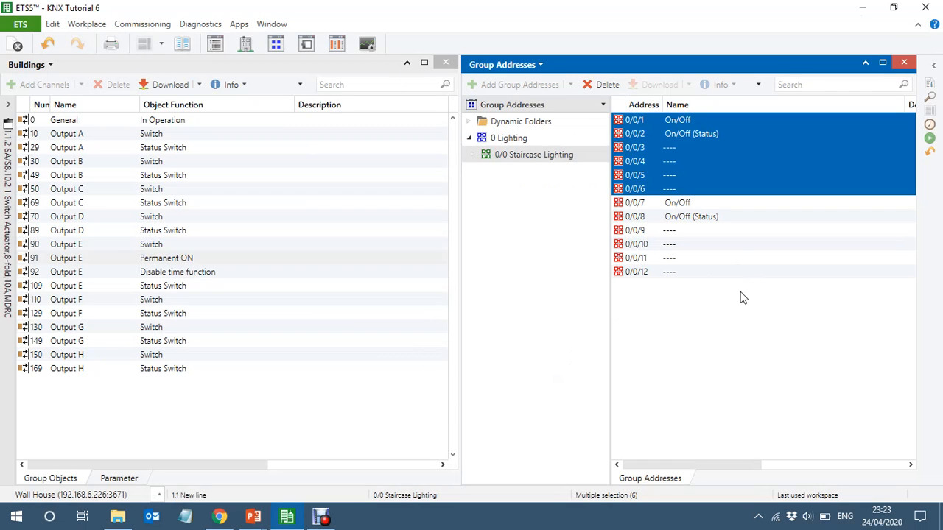
key("ctrl+shift+v")
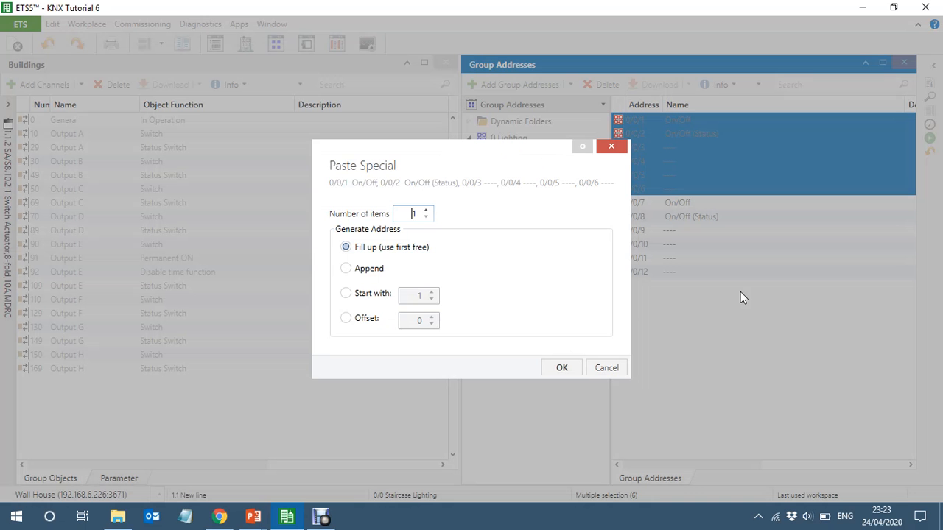
left_click(552, 368)
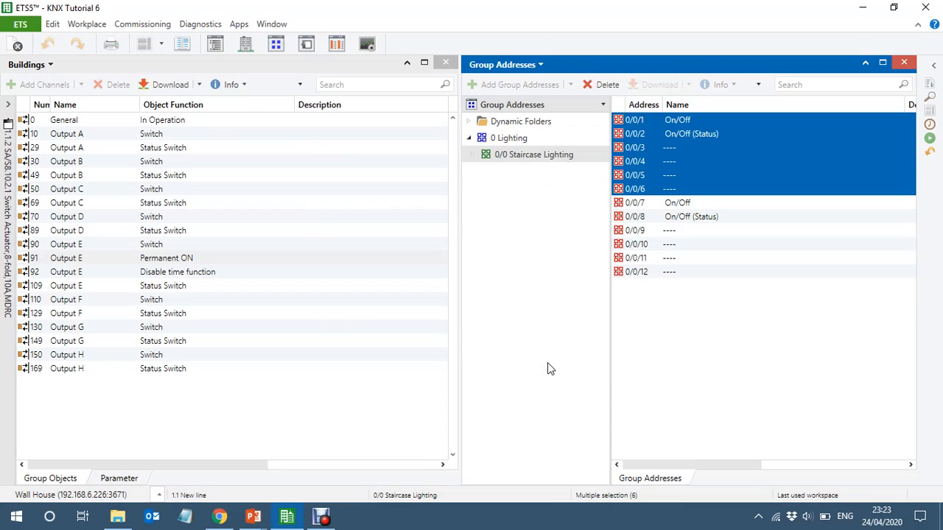
- Rename group address 0/0/1 as "Basement to Ground Staicase On/Off"
left_click(710, 119)
left_click(711, 120)
key("Home")
type("Basem")
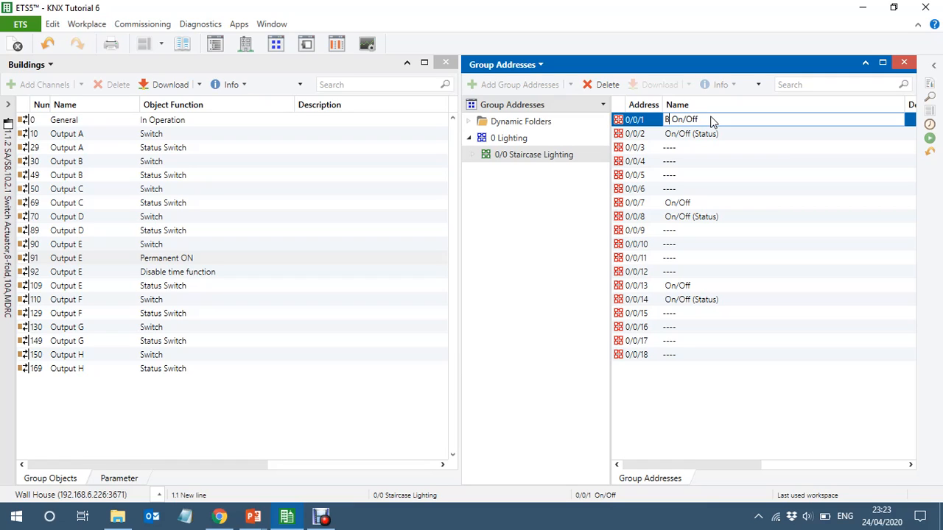
type("ent to Ground Staicase")
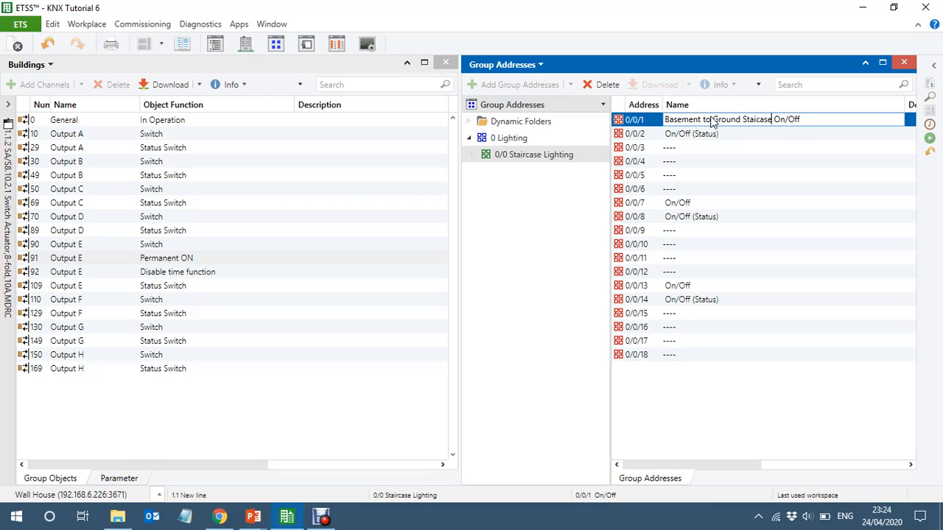
- Copy the "Basement to Ground Staicase" prefix to the start of the name of group address 0/0/2
key("ctrl+shift+Left")
key("ctrl+shift+Left")
key("ctrl+shift+Left")
key("ctrl+shift+Left")
key("ctrl+c")
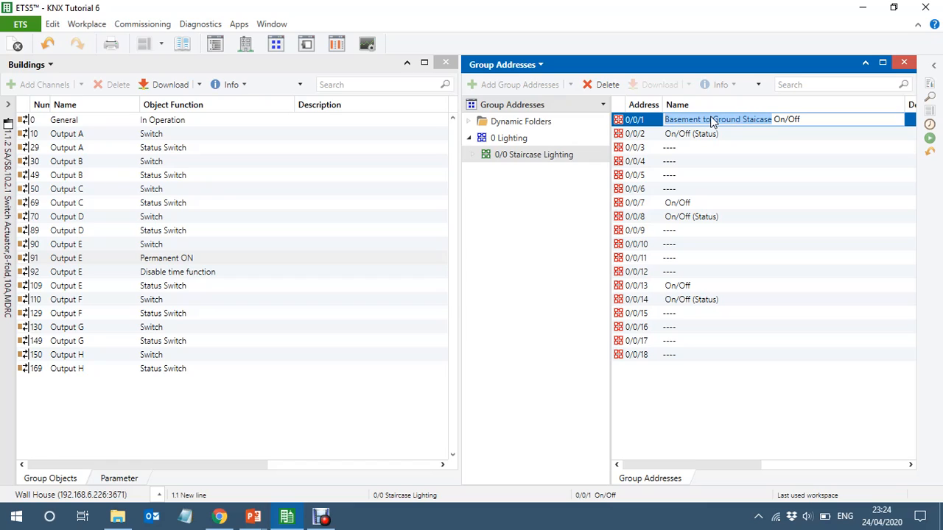
key("Return")
key("Home")
key("ctrl+v")
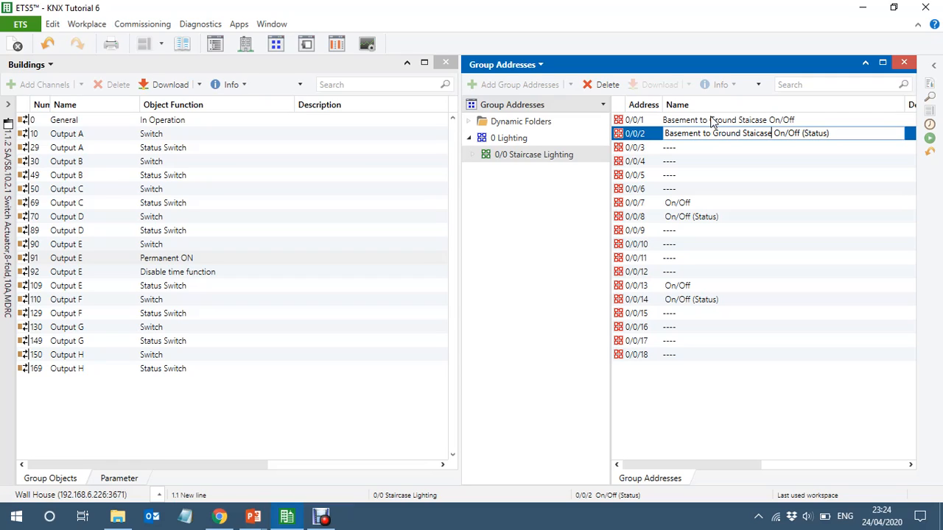
- Rename group address 0/0/7 as "Ground to First Staicase On/Off", reusing the word "Staicase" from 0/0/2
key("shift+Left")
key("shift+Left")
key("shift+Left")
key("shift+Left")
key("shift+Left")
key("shift+Left")
key("Return")
key("Return")
key("Return")
key("Return")
key("Return")
key("Home")
type("Staicase")
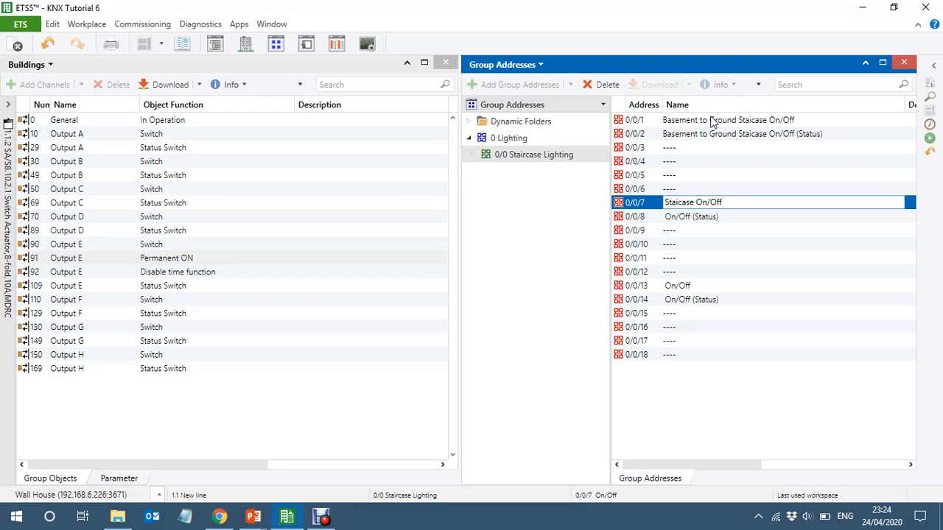
type("Ground to First")
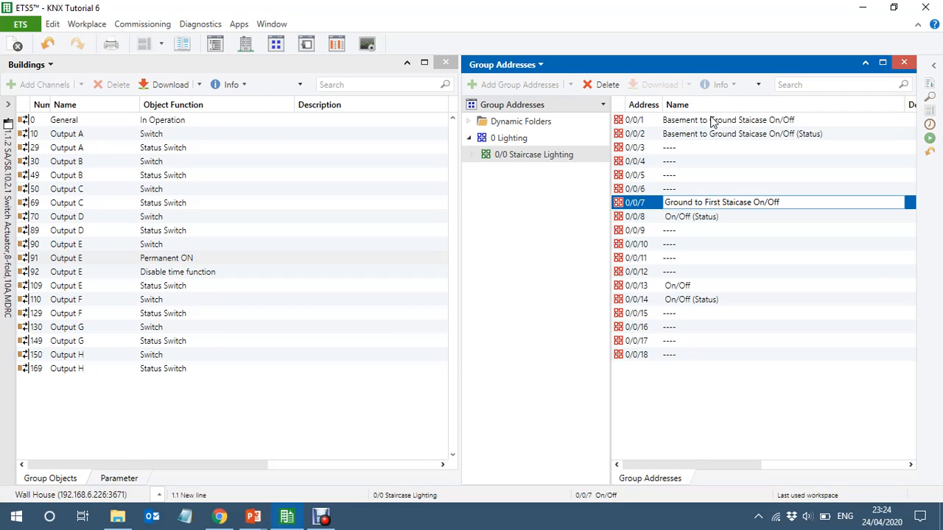
- Copy the "Ground to First Staicase" prefix to the start of the name of group address 0/0/8
key("Right")
key("Right")
key("Right")
key("Right")
key("Right")
key("Right")
key("shift+Left")
key("shift+Left")
key("shift+Left")
key("shift+Left")
key("shift+Left")
key("shift+Left")
key("shift+Left")
key("shift+Left")
key("shift+Left")
key("shift+Left")
key("shift+Left")
key("shift+Left")
key("shift+Left")
key("shift+Left")
key("shift+Left")
key("shift+Left")
key("shift+Left")
key("shift+Left")
key("shift+Left")
key("shift+Left")
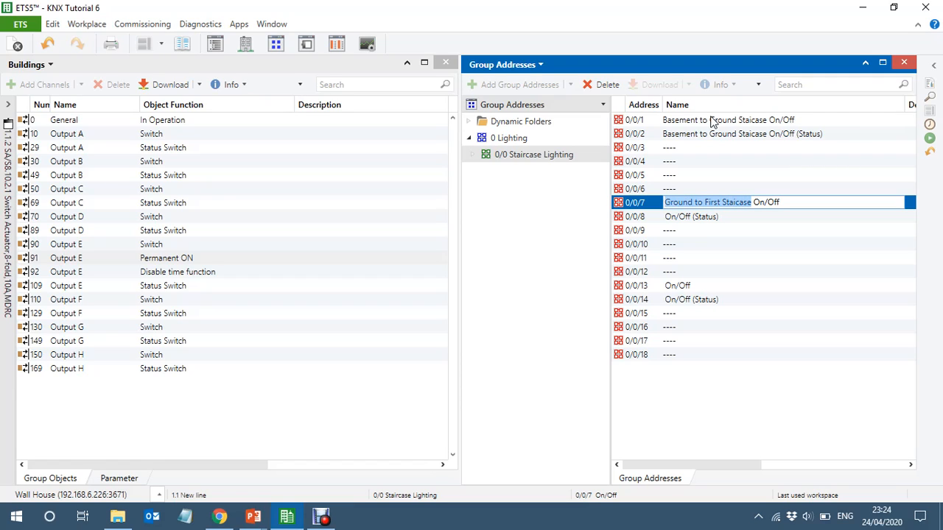
key("ctrl+c")
key("Return")
key("Home")
key("ctrl+v")
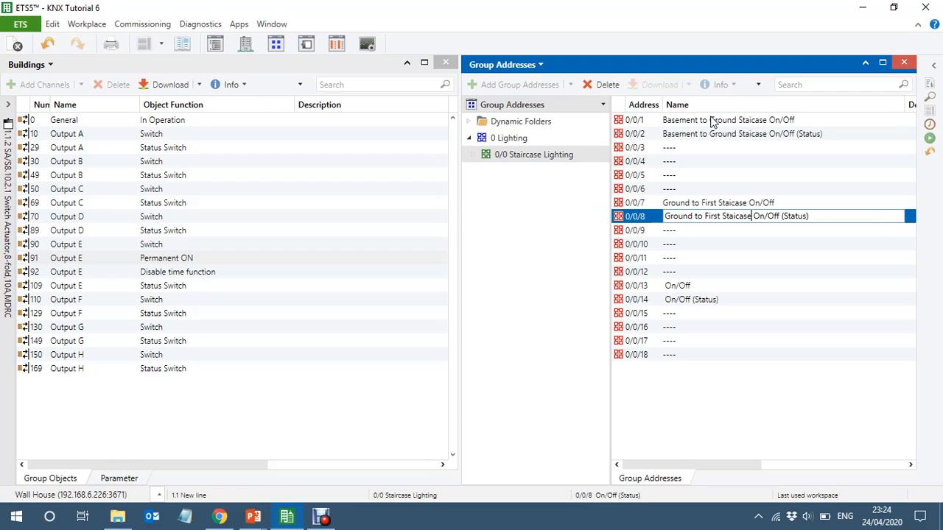
- Rename group address 0/0/13 as "First to Sencond Staircase On/Off"
key("Return")
key("Return")
key("Return")
key("Return")
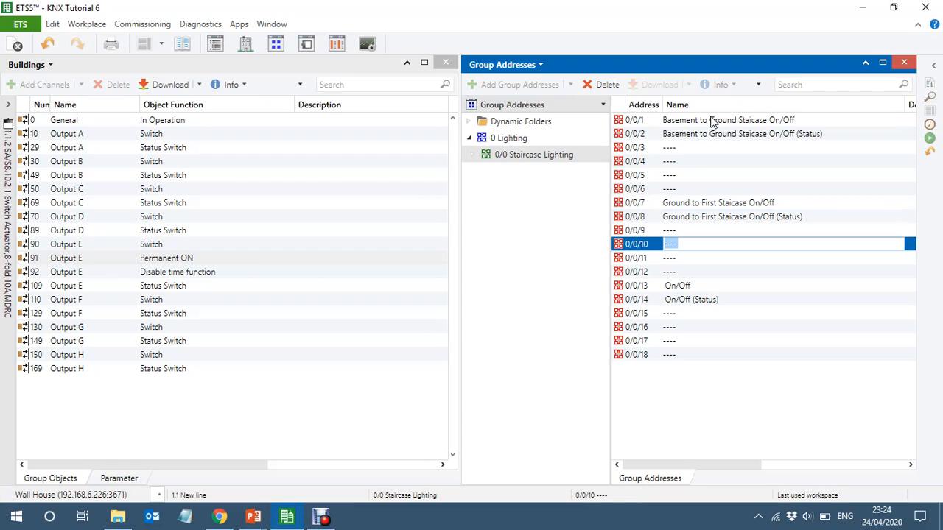
key("Return")
key("Home")
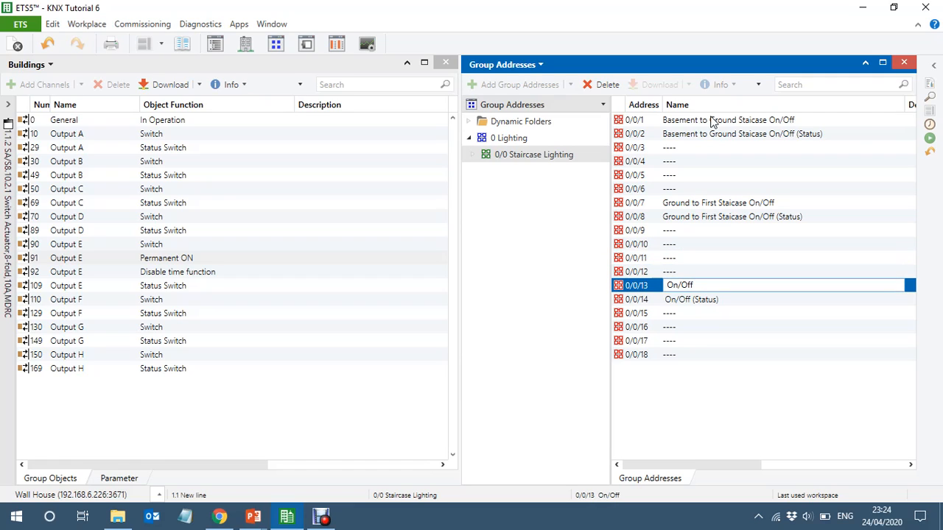
type("First to Sencond")
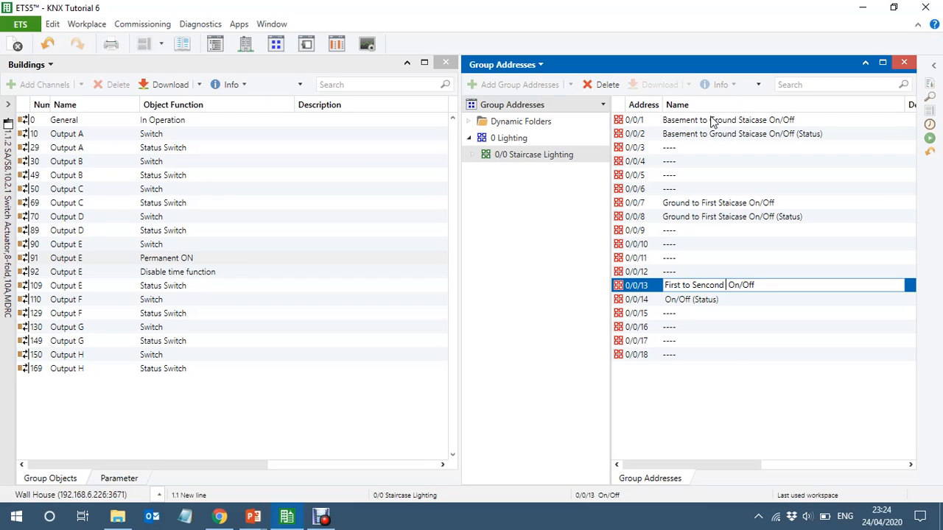
type(" Staircase")
- Copy the "First to Sencond Staircase" prefix to the name of group address 0/0/14 and collapse the group address tree
key("shift+Left")
key("shift+Left")
key("shift+Left")
key("shift+Left")
key("shift+Left")
key("shift+Left")
key("shift+Left")
key("shift+Left")
key("shift+Left")
key("shift+Left")
key("shift+Left")
key("shift+Left")
key("shift+Left")
key("shift+Left")
key("shift+Left")
key("shift+Left")
key("shift+Left")
key("shift+Left")
key("shift+Left")
key("shift+Left")
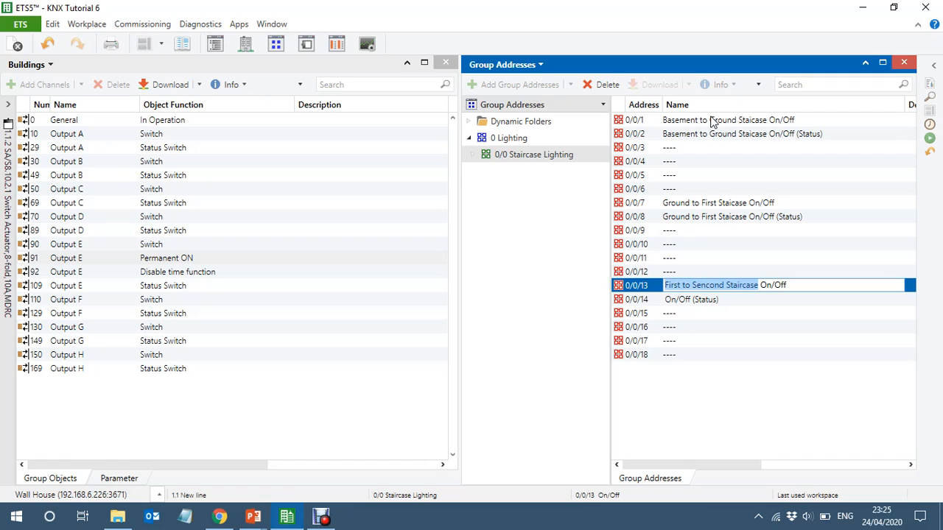
key("ctrl+c")
key("Down")
key("Home")
key("ctrl+v")
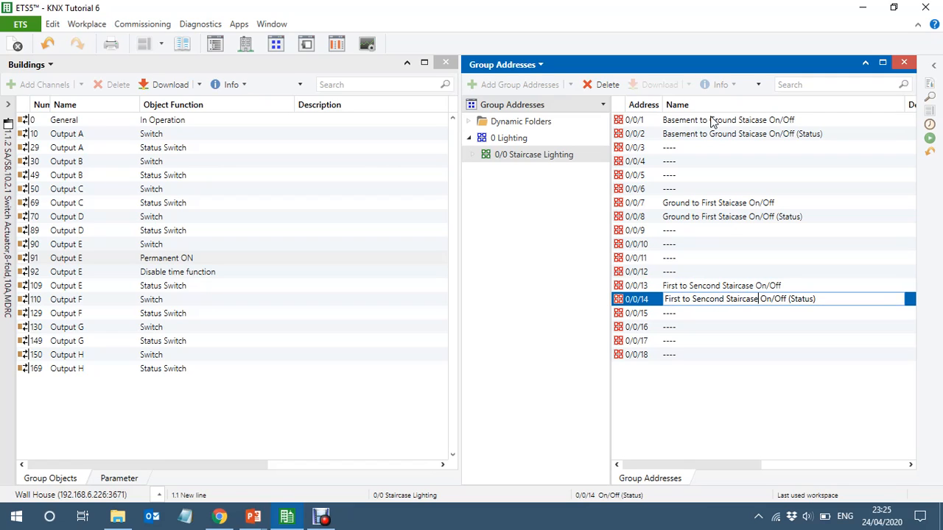
key("Down")
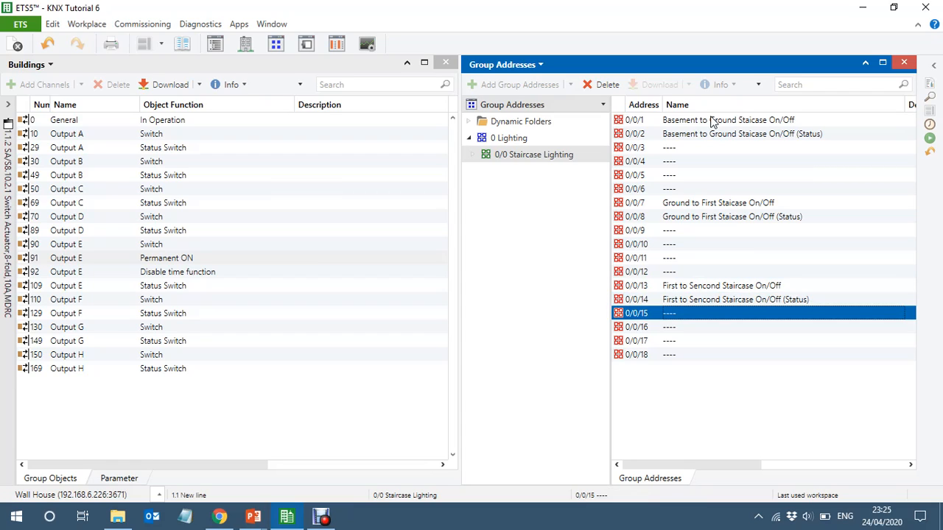
double_click(608, 187)
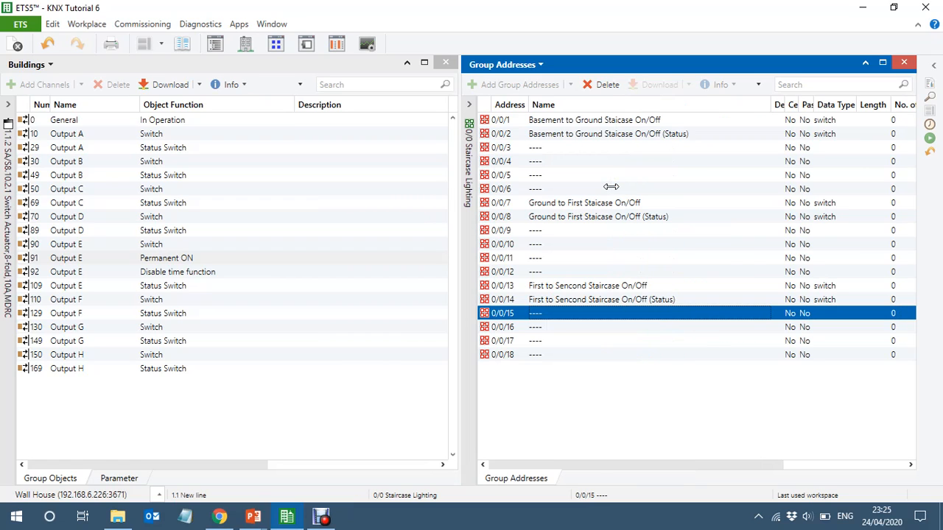
- Link Output A's Switch object to group address 0/0/1 and its Status Switch object to 0/0/2
left_click(672, 118)
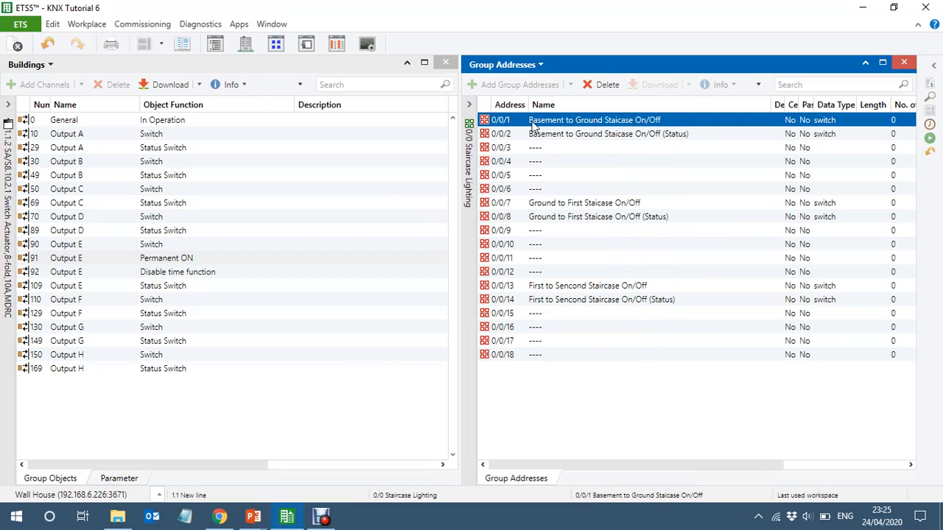
left_click(111, 138)
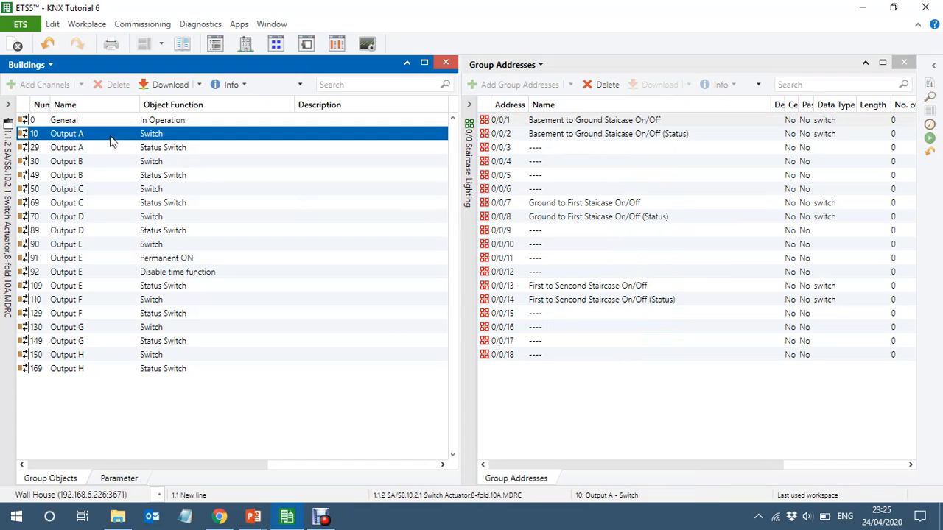
left_click_drag(110, 141, 568, 125)
left_click(163, 149)
left_click_drag(162, 147, 596, 139)
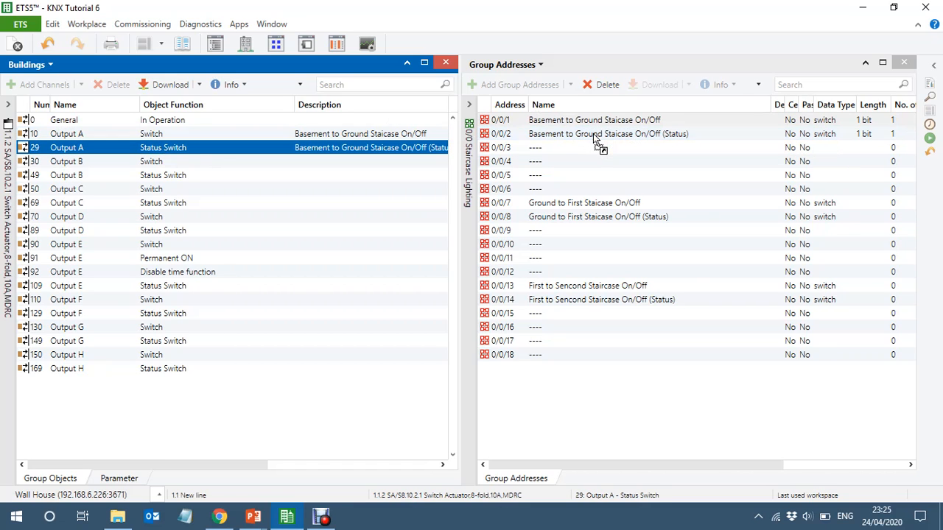
- Link the Switch and Status Switch objects of Output B to 0/0/7 and 0/0/8, and those of Output C to 0/0/13 and 0/0/14
left_click_drag(103, 163, 583, 209)
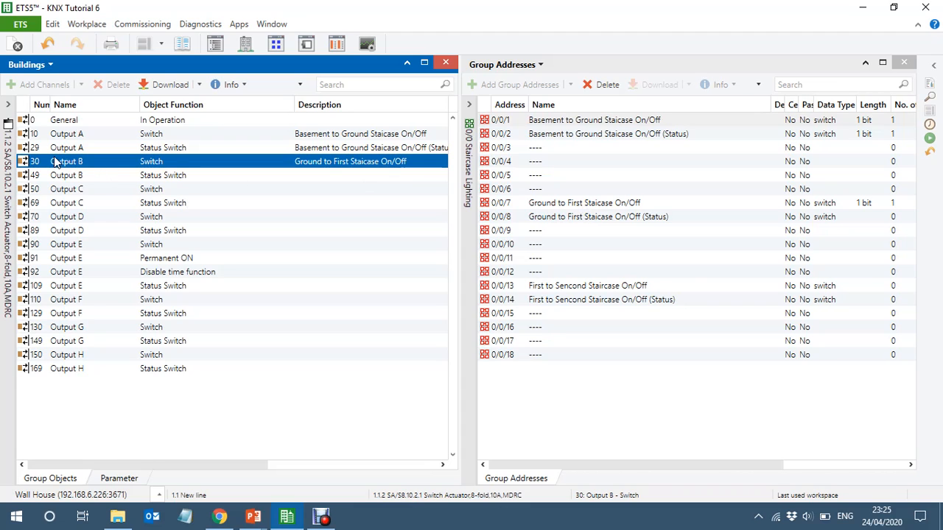
left_click_drag(120, 180, 603, 221)
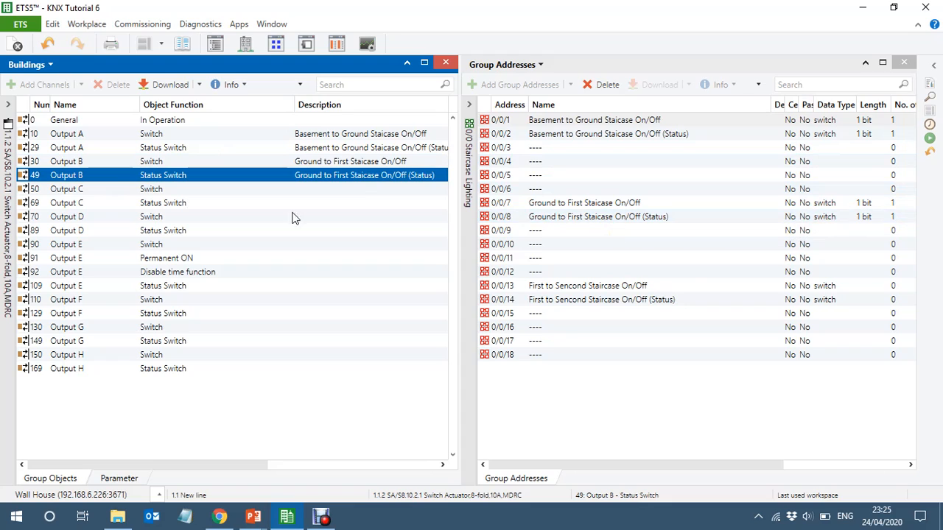
left_click(104, 193)
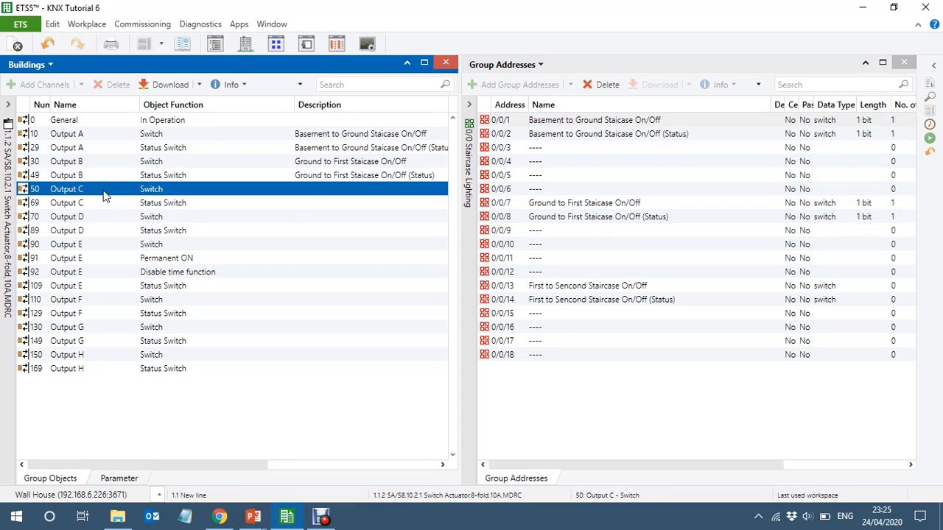
left_click_drag(104, 194, 594, 294)
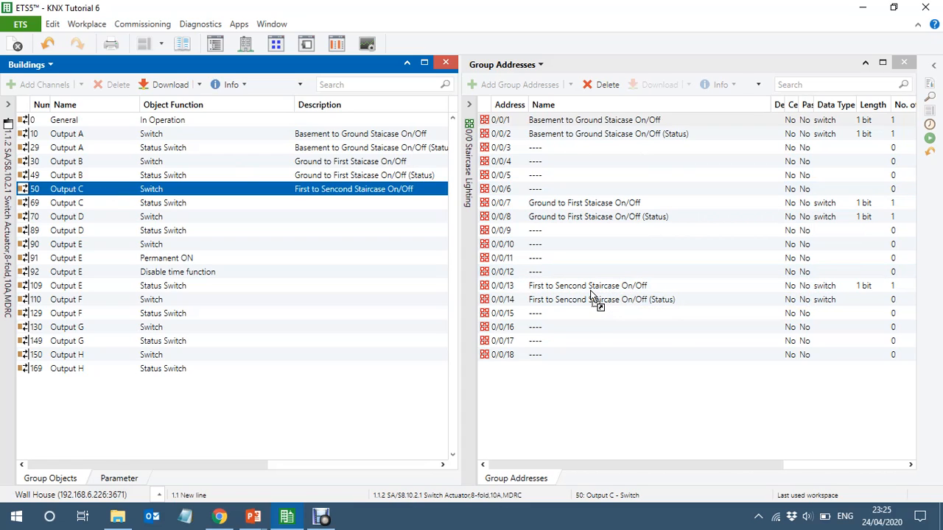
left_click(99, 207)
left_click_drag(98, 208, 683, 302)
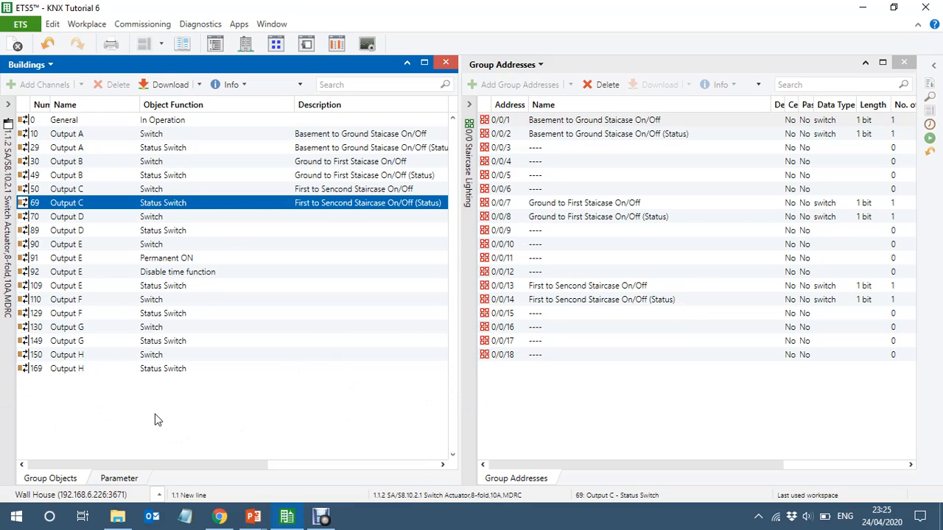
- Open the Basement Staiscase in the building tree and replace the group address view with a widened product catalog showing ABB
left_click(13, 410)
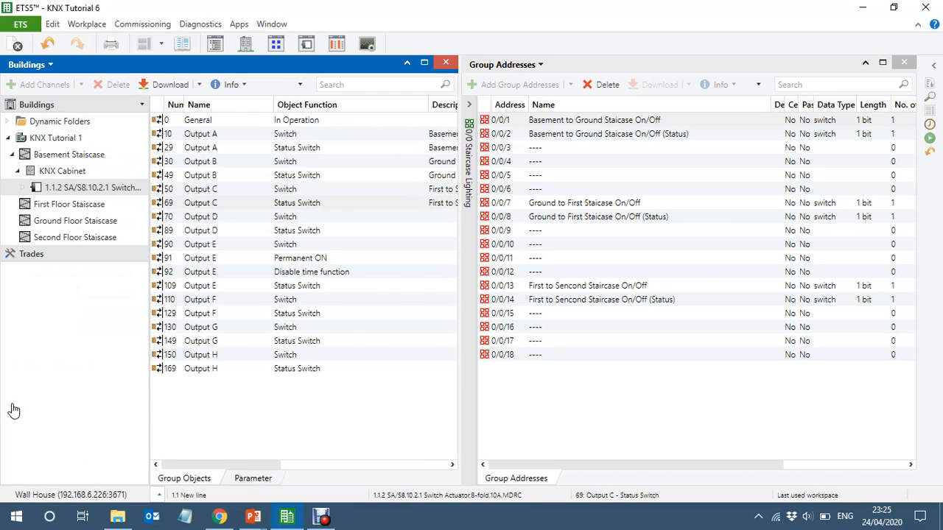
left_click(51, 156)
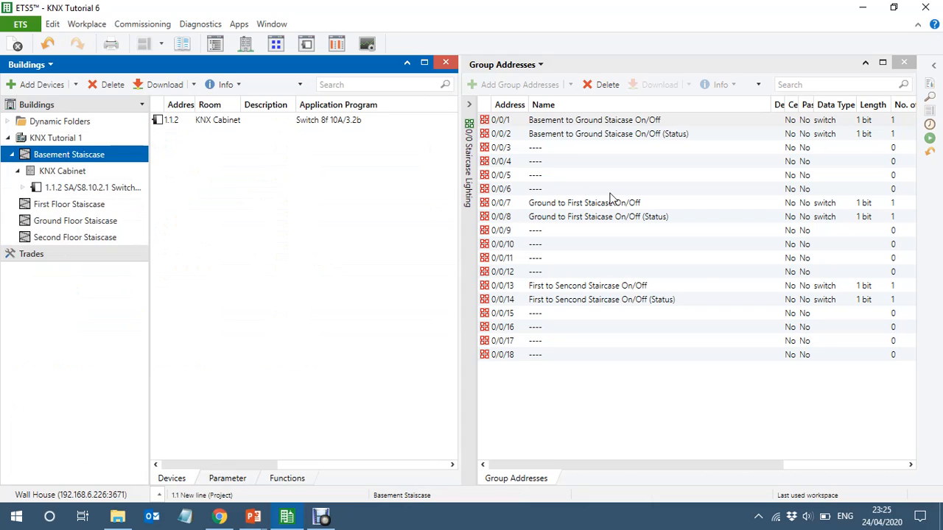
left_click(540, 66)
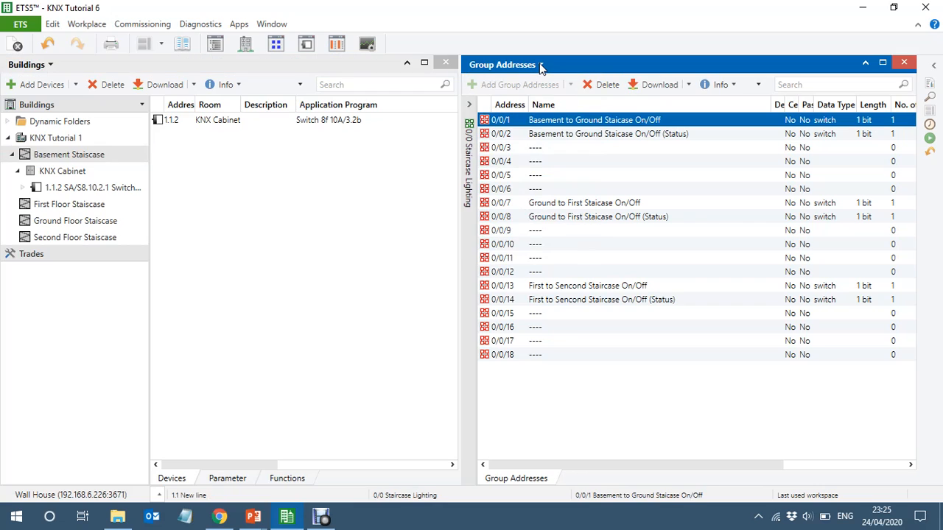
left_click(540, 66)
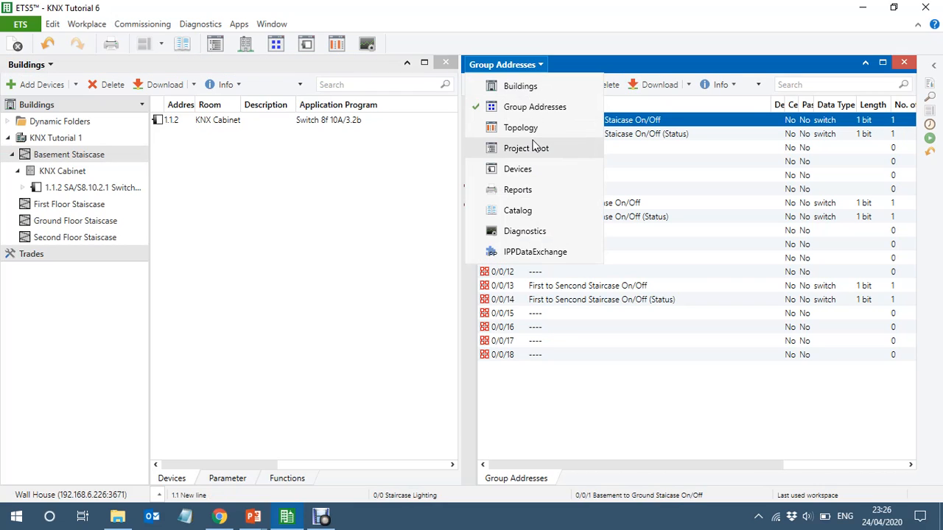
left_click(528, 211)
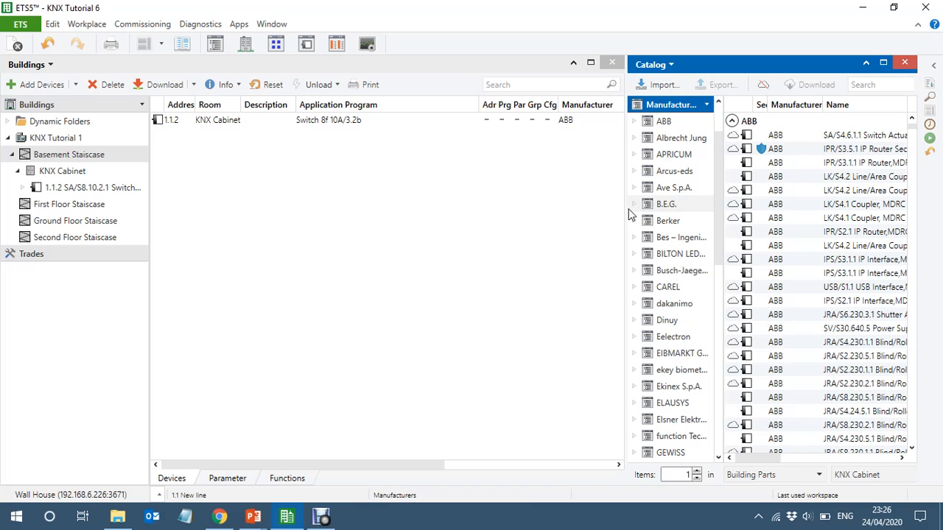
left_click_drag(624, 223, 557, 225)
left_click(583, 126)
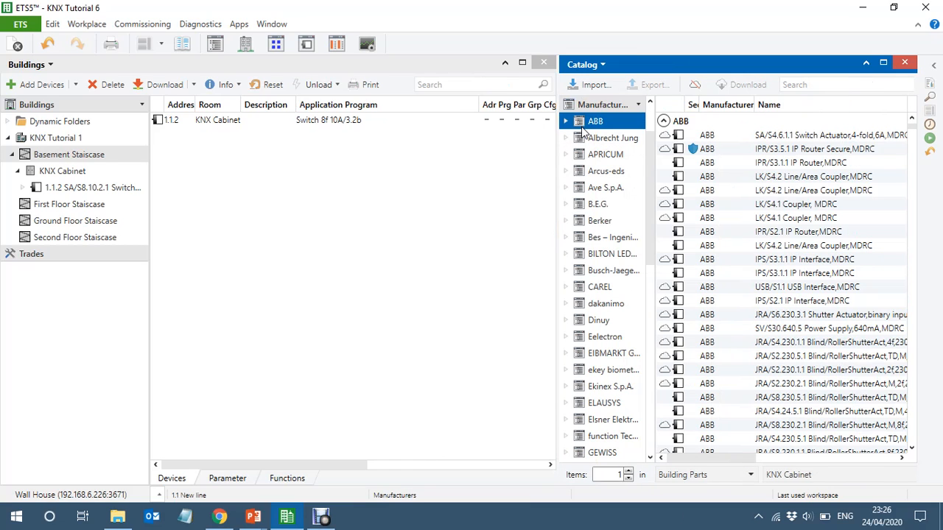
- Try searching the ABB catalog for "pir" and clear the search
left_click(828, 87)
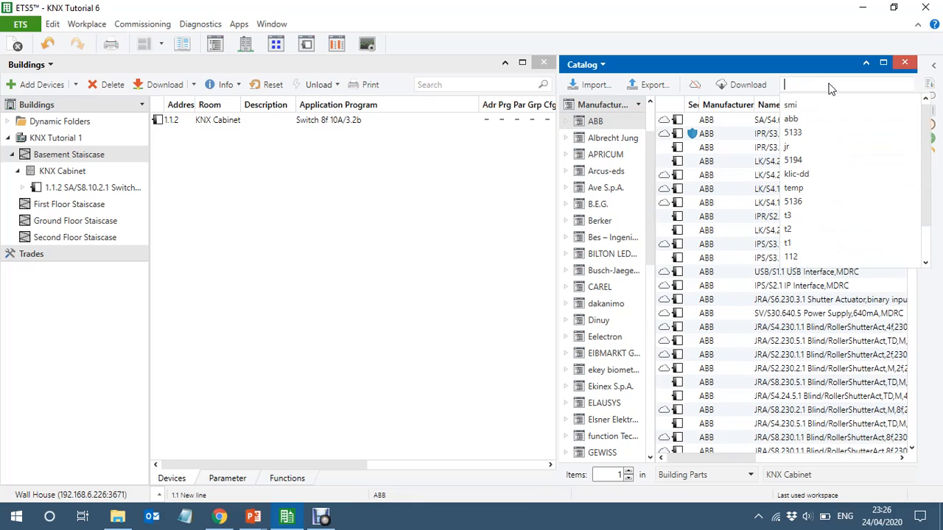
left_click(828, 85)
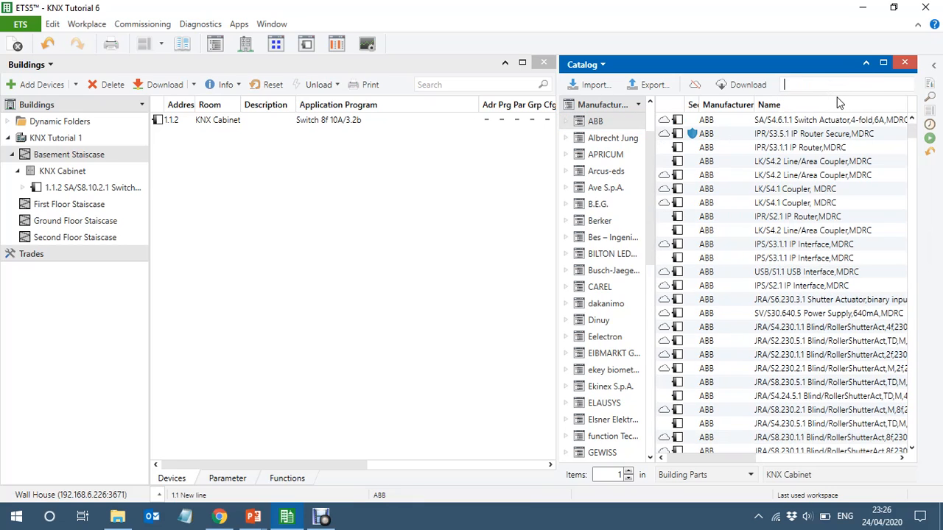
type("pir")
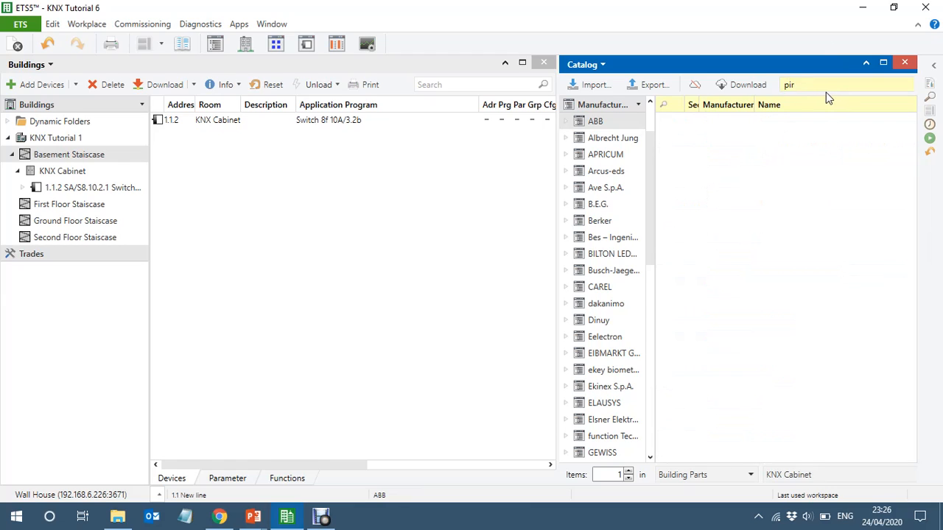
key("BackSpace")
key("BackSpace")
key("BackSpace")
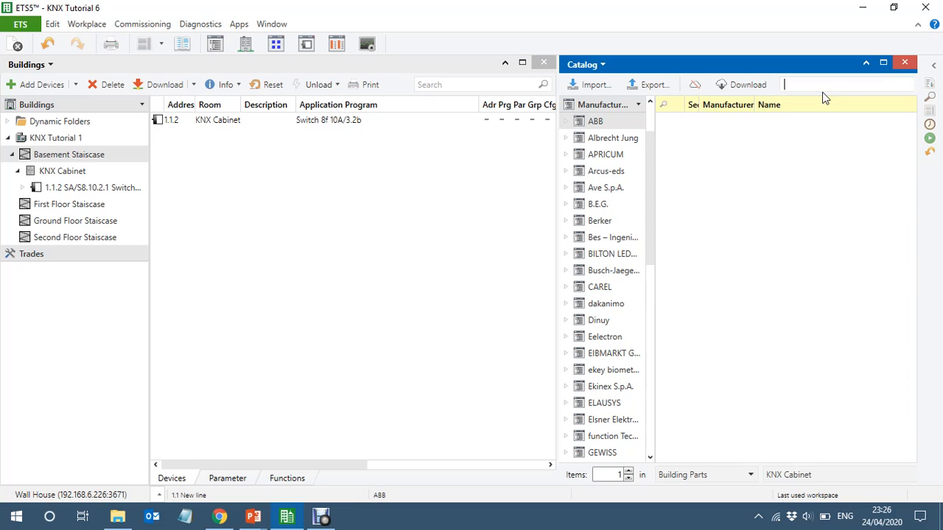
- Check the presence detector's model on the KNX Equipment Details slide in PowerPoint and search the ABB catalog for 6131
mouse_move(253, 519)
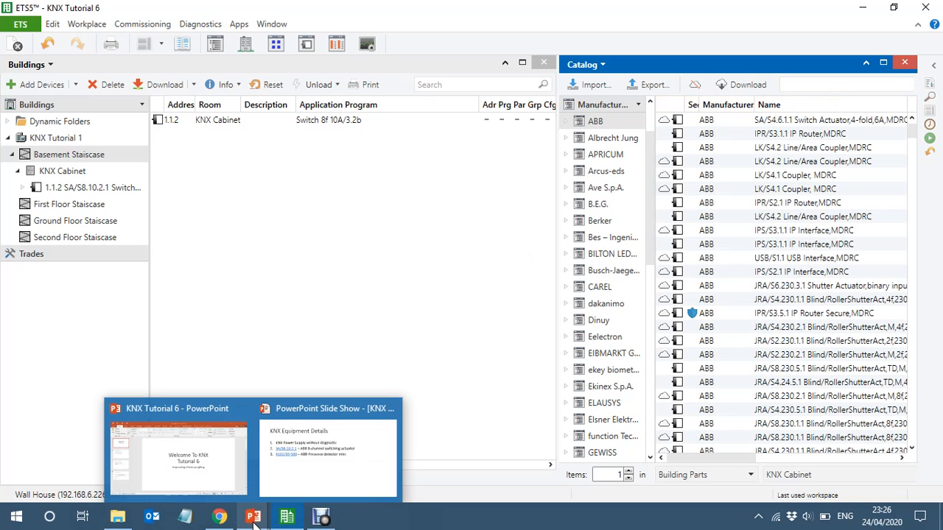
mouse_move(319, 478)
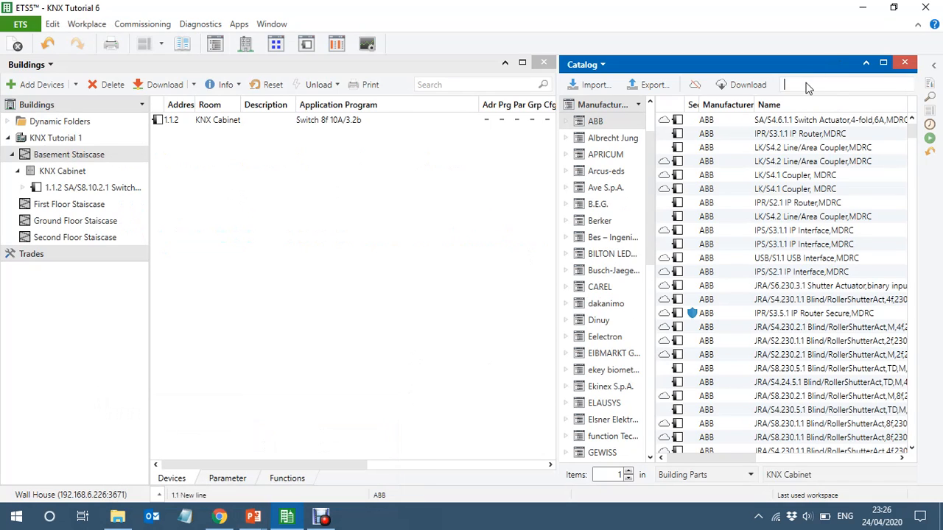
left_click(805, 84)
type("6")
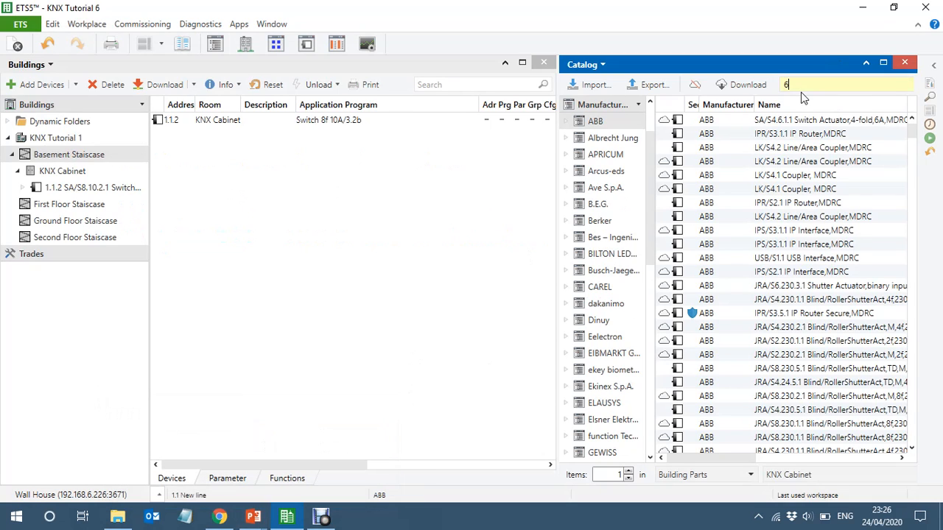
type("131")
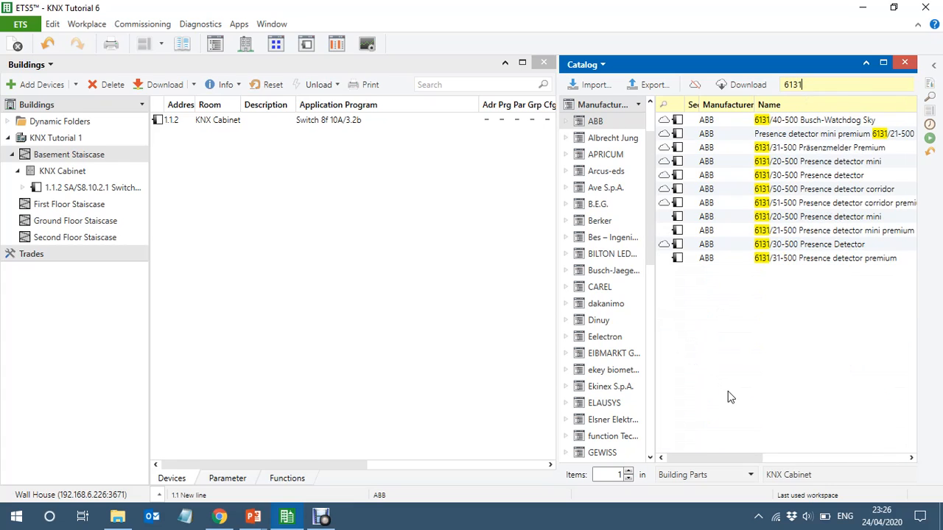
- Add the locally stored 6131/20-500 Presence detector mini to the Basement Staiscase and close the catalog
left_click(721, 218)
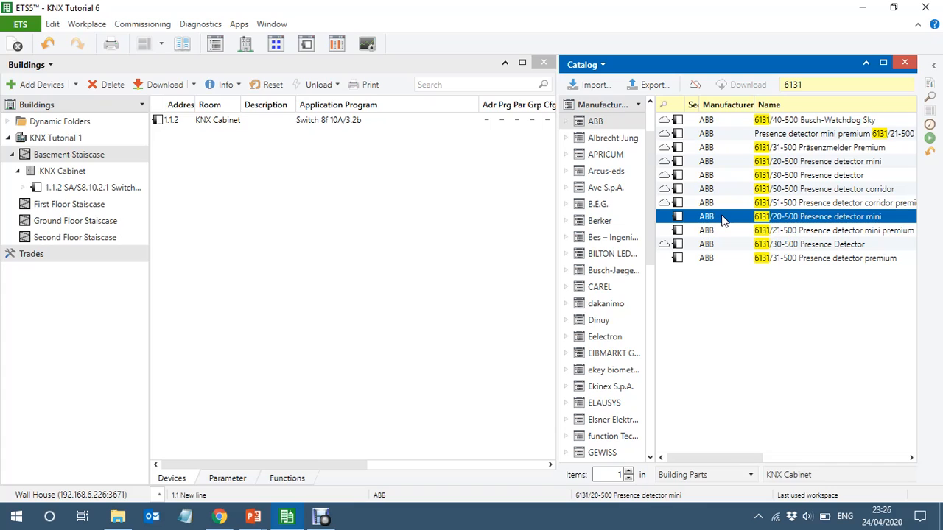
left_click_drag(726, 216, 262, 225)
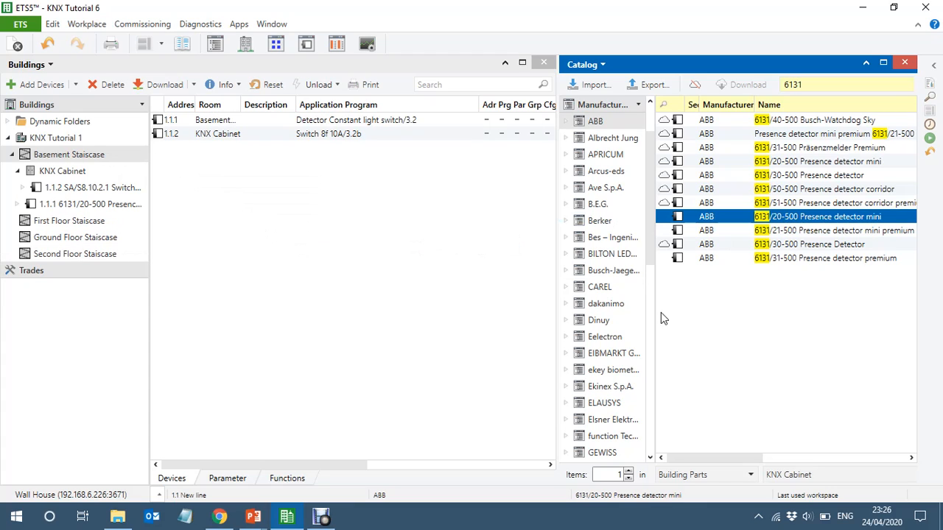
left_click(907, 64)
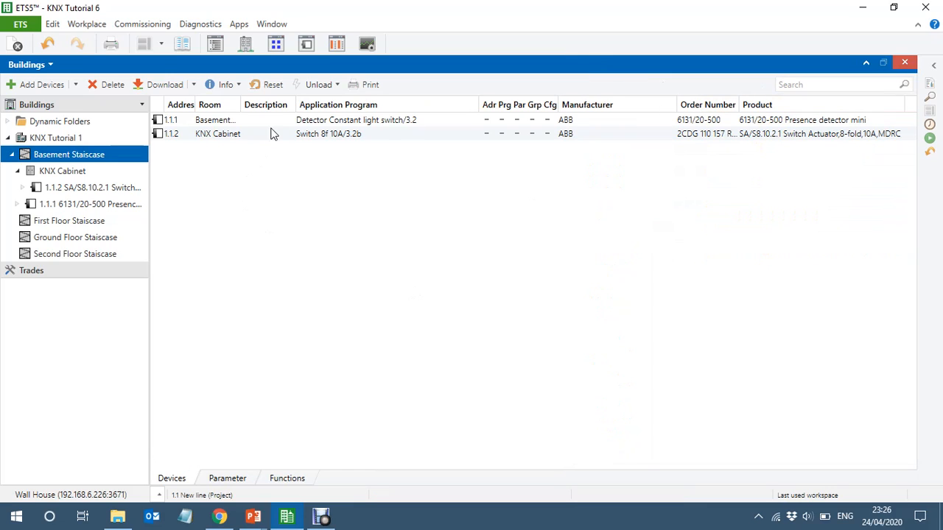
- Widen the Room column and copy detector 1.1.1 into the First Floor Staiscase as one item, without group addresses, using the first free address
left_click_drag(240, 105, 326, 118)
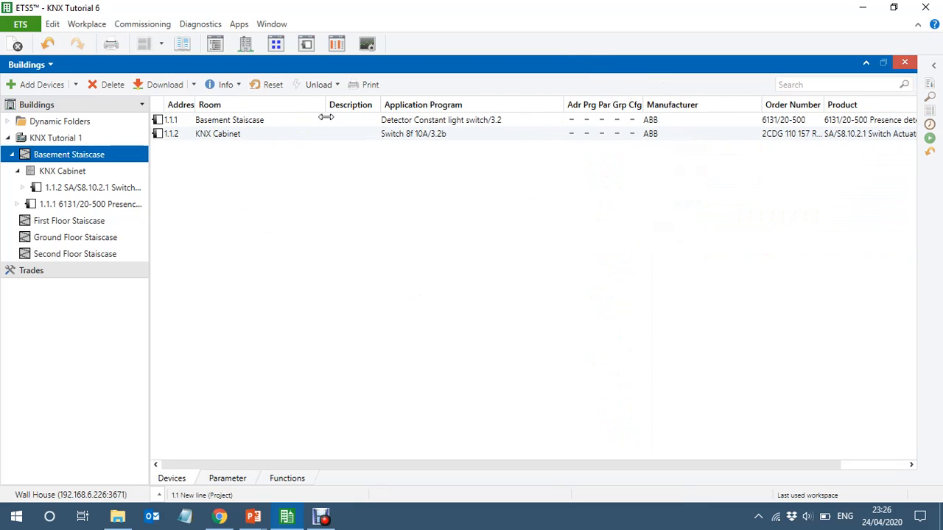
left_click(282, 124)
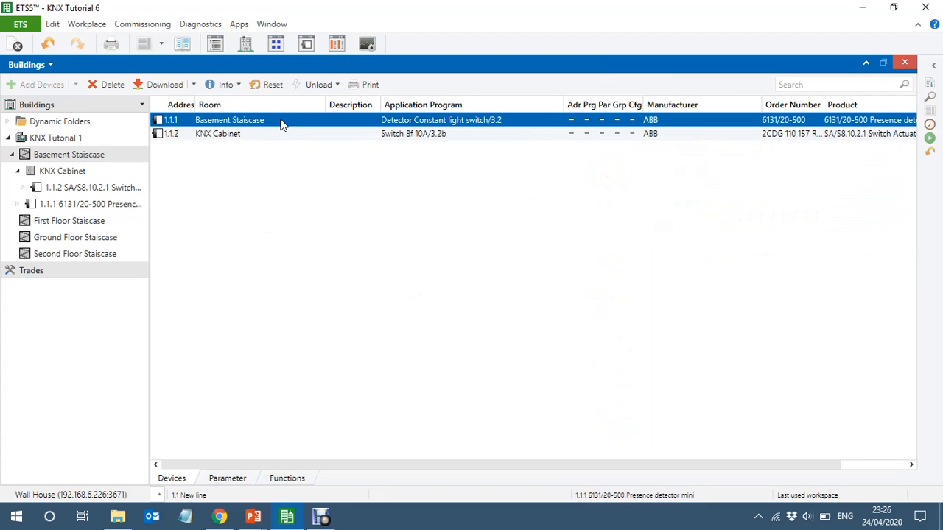
left_click(79, 222)
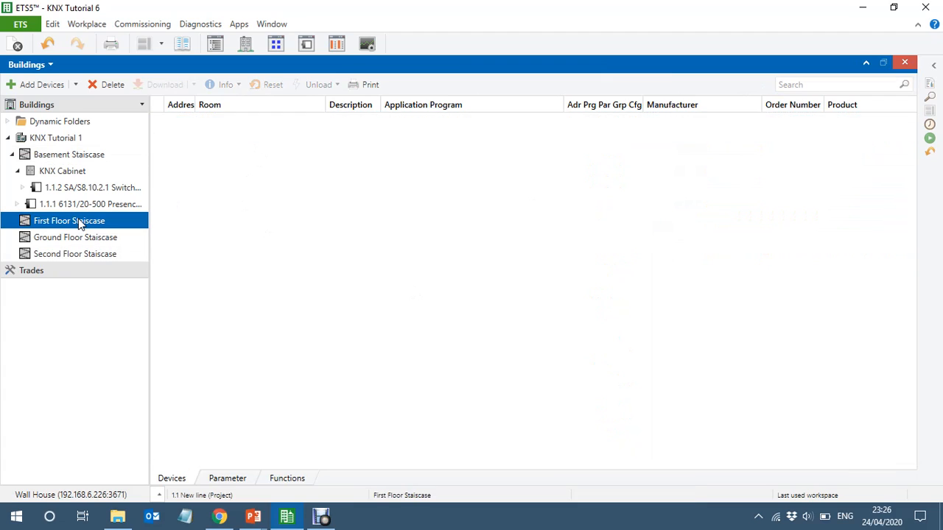
key("ctrl+shift+v")
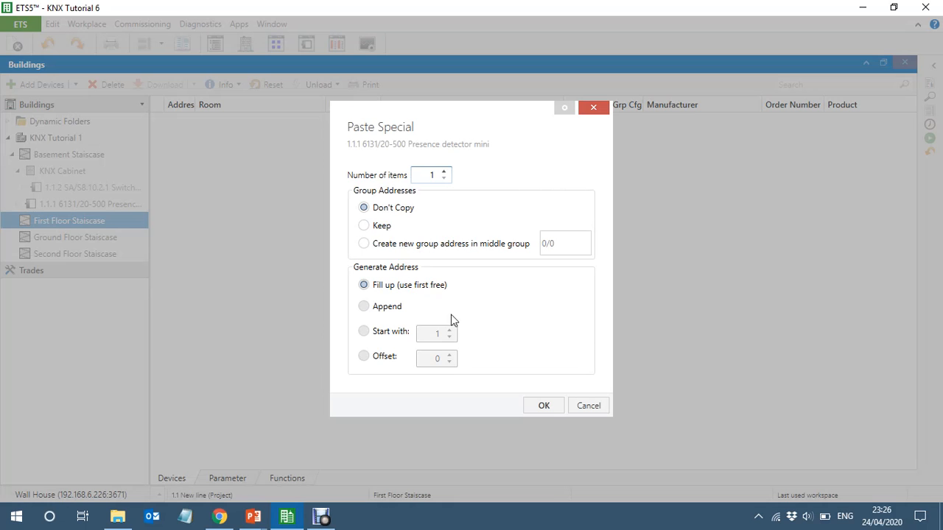
left_click(547, 413)
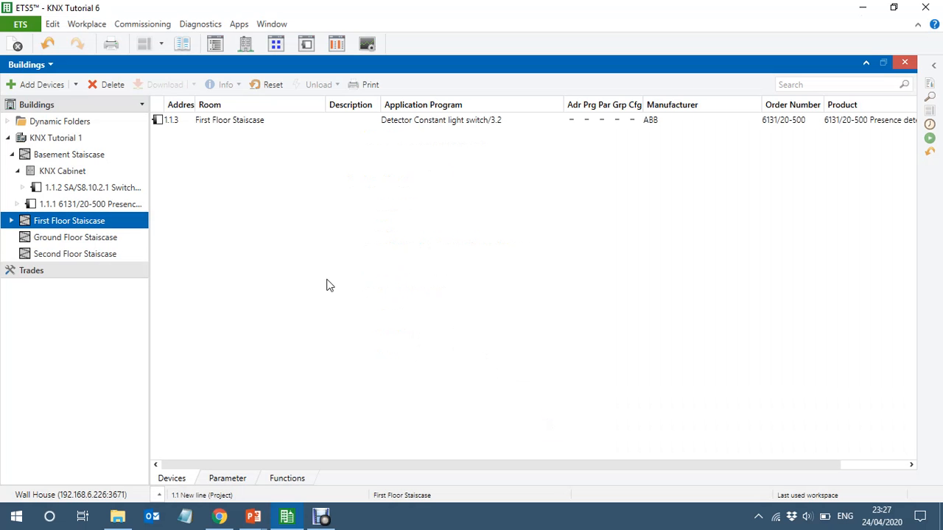
- Paste one copy of the presence detector into the Ground Floor Staiscase and one into the Second Floor Staiscase with Paste Special's default options
left_click(75, 240)
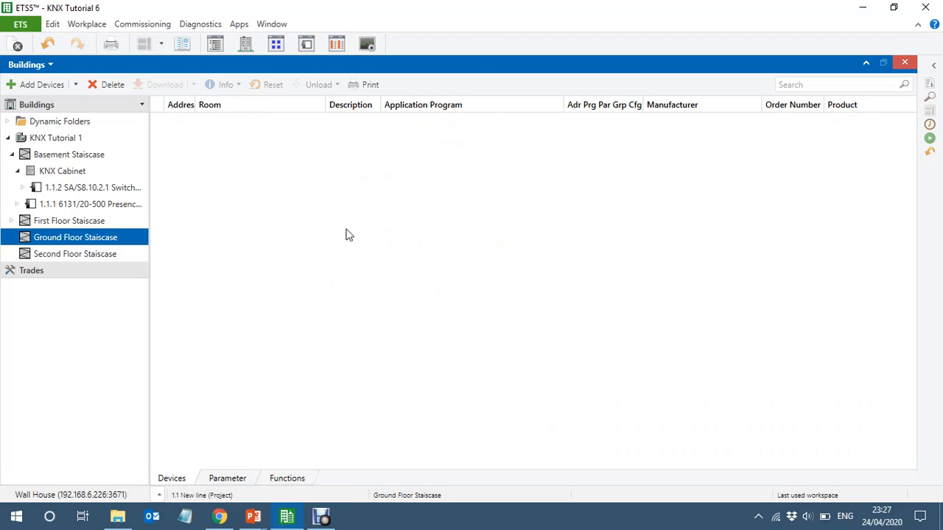
key("ctrl+shift+v")
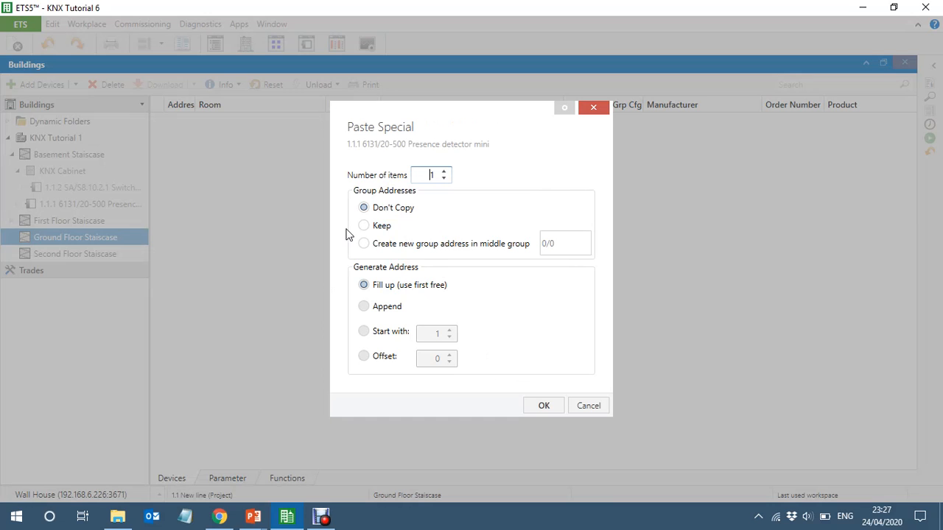
left_click(544, 407)
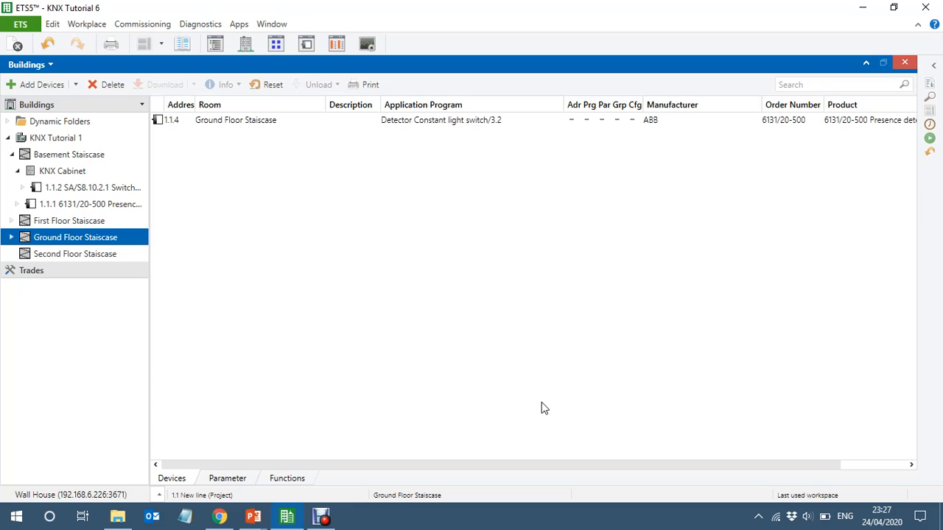
left_click(82, 256)
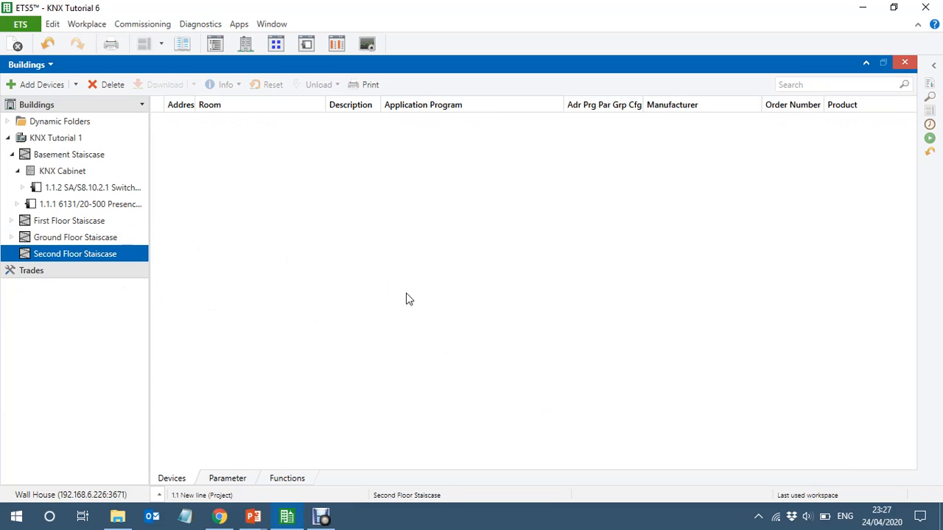
key("ctrl+shift+v")
left_click(543, 407)
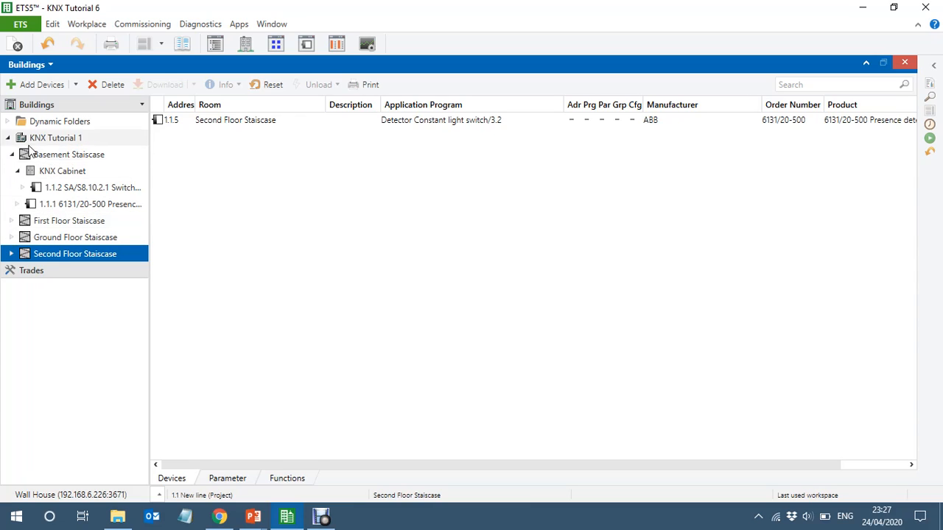
- Examine the Basement Staiscase presence detector's group objects and its common parameters for Presence 1 and Brightness detection, including the external brightness threshold
left_click(10, 157)
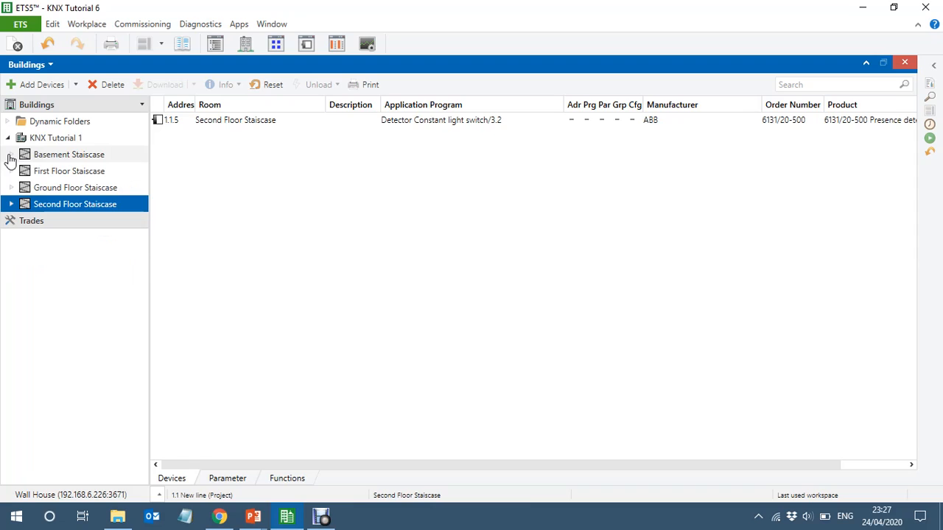
left_click(48, 161)
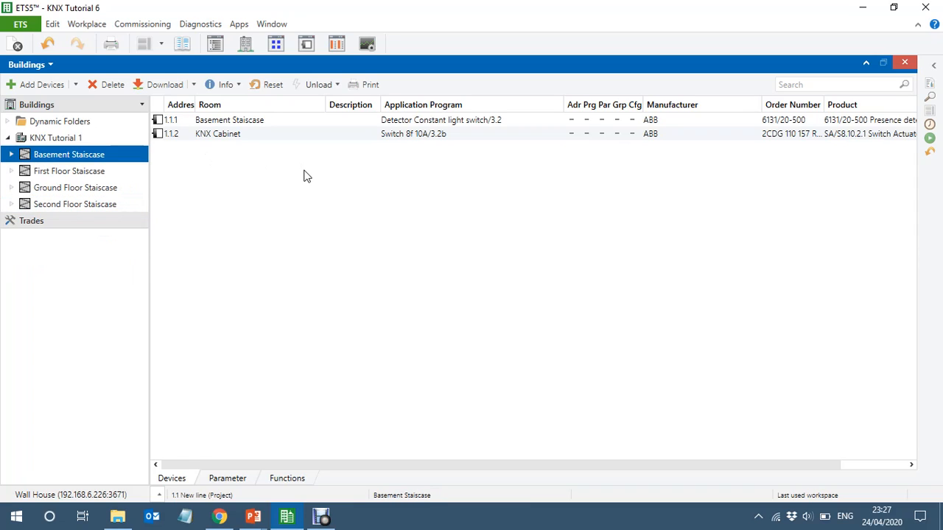
left_click(303, 122)
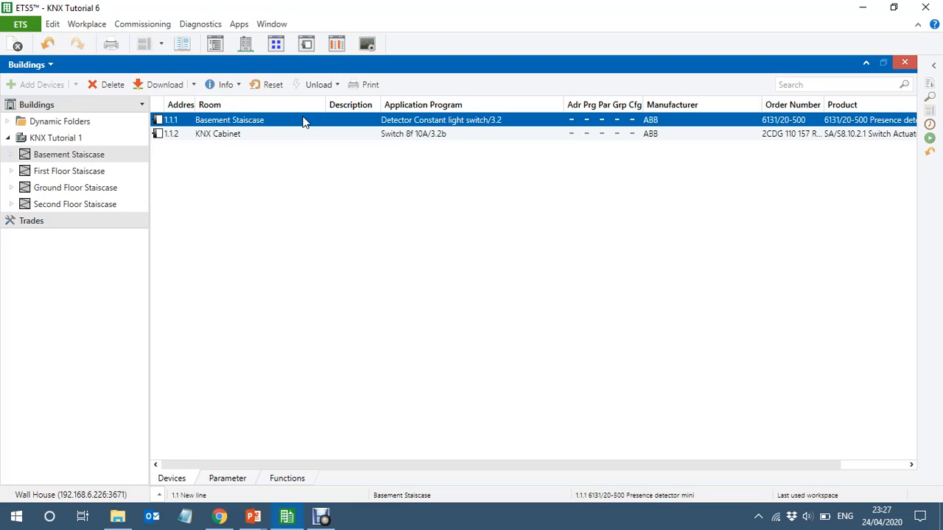
left_click(10, 156)
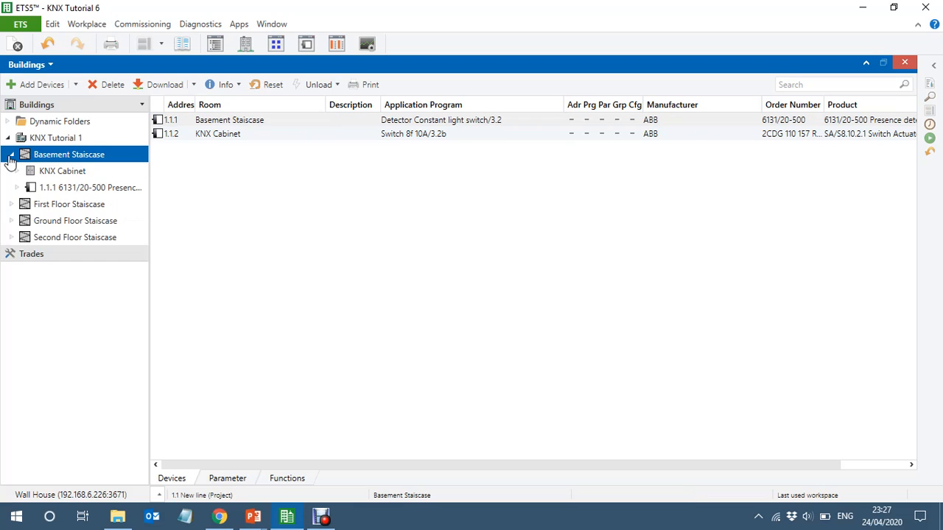
left_click(92, 188)
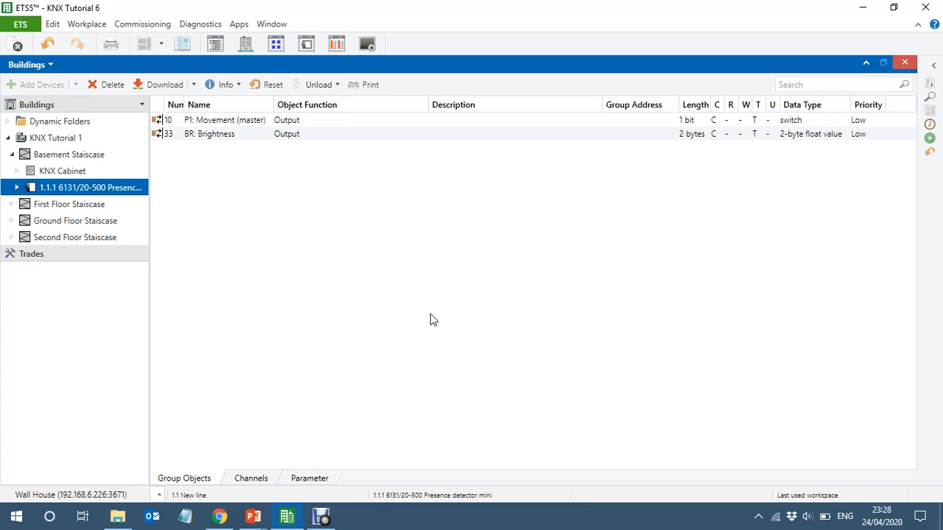
left_click(312, 480)
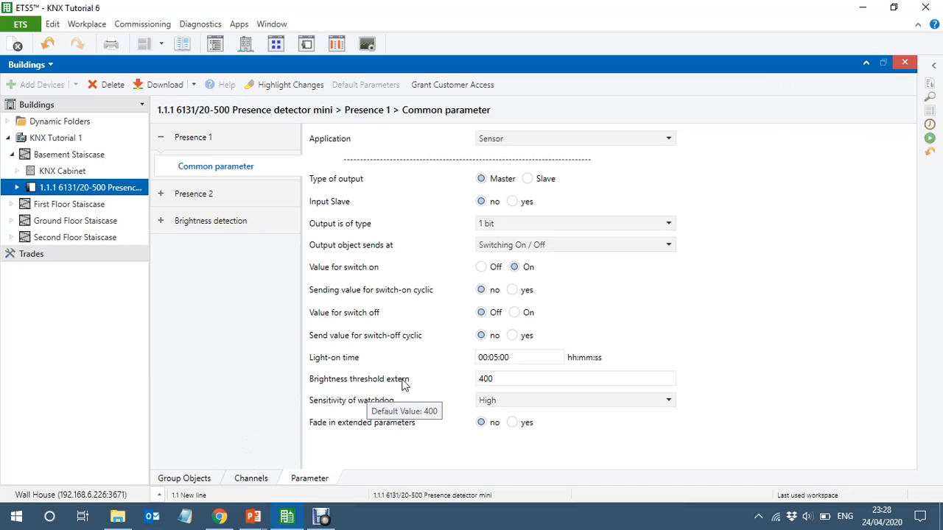
left_click(508, 379)
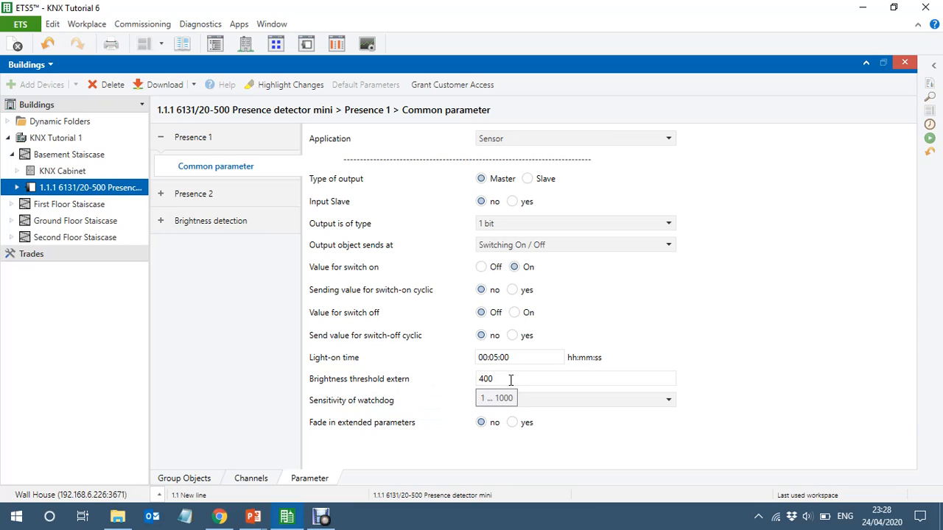
left_click(511, 379)
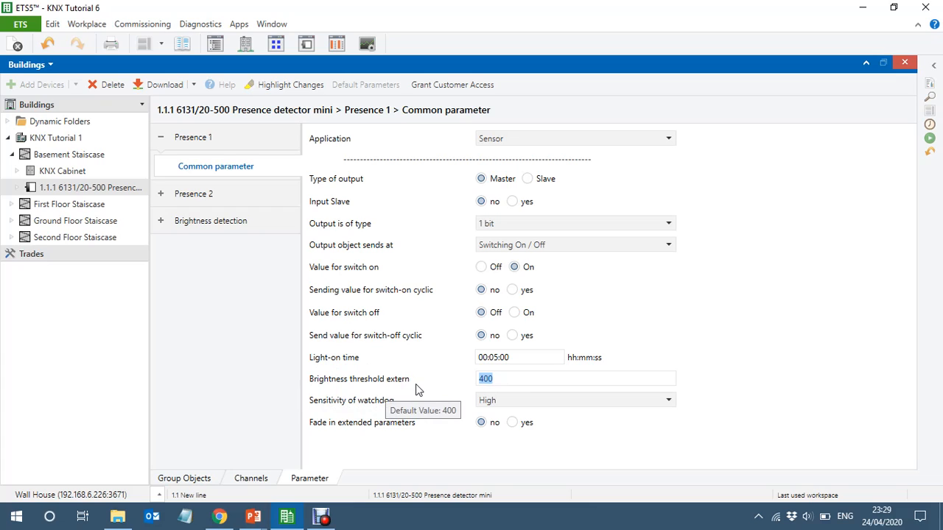
left_click(509, 379)
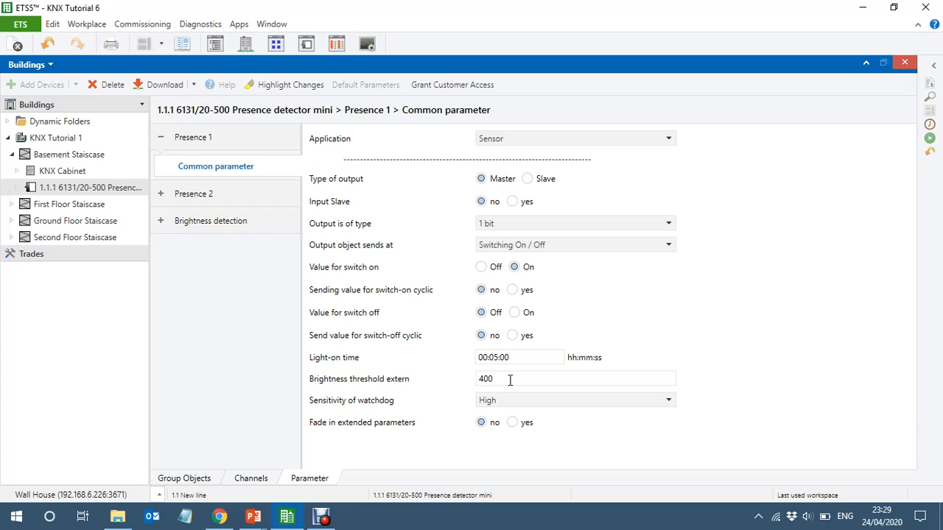
left_click(193, 228)
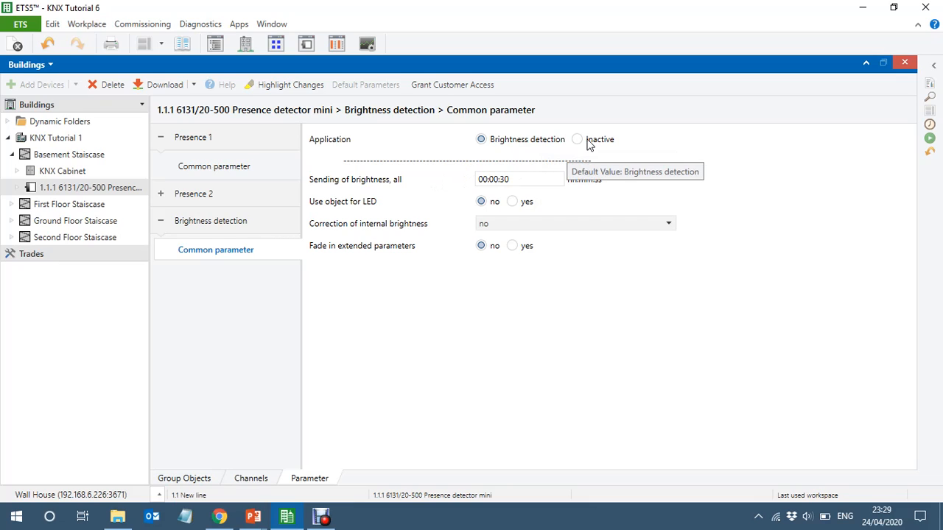
left_click(197, 142)
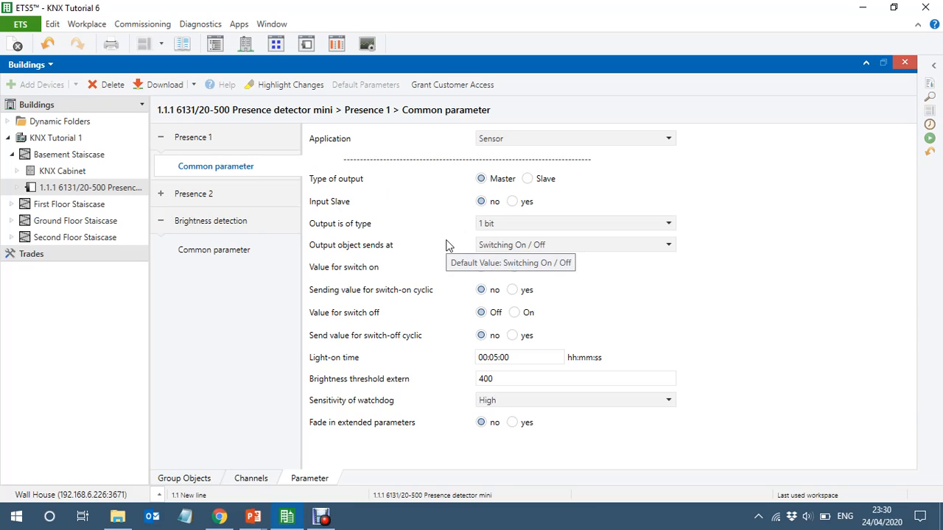
- Show the 0/0 Staircase Lighting addresses beside detector 1.1.1's group objects and link P1: Movement (master) to 0/0/1 Basement to Ground Staicase On/Off
left_click(182, 480)
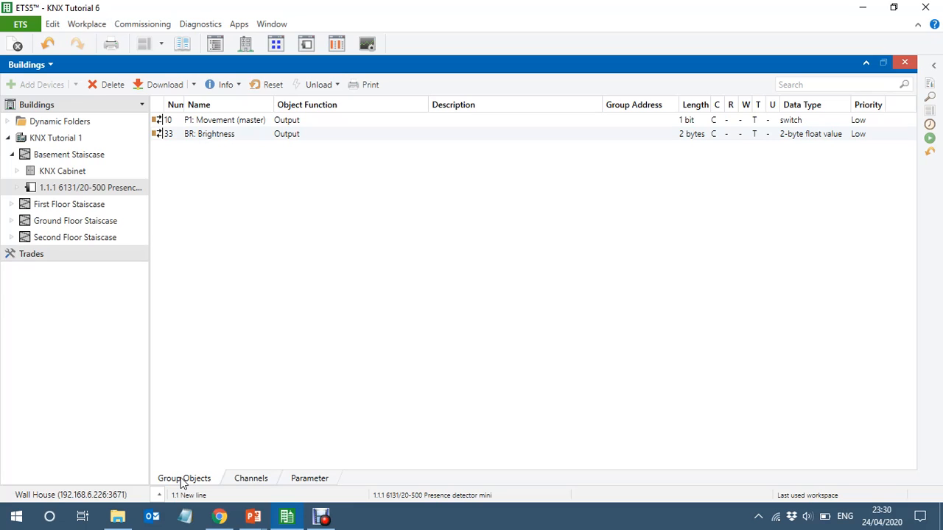
left_click(278, 45)
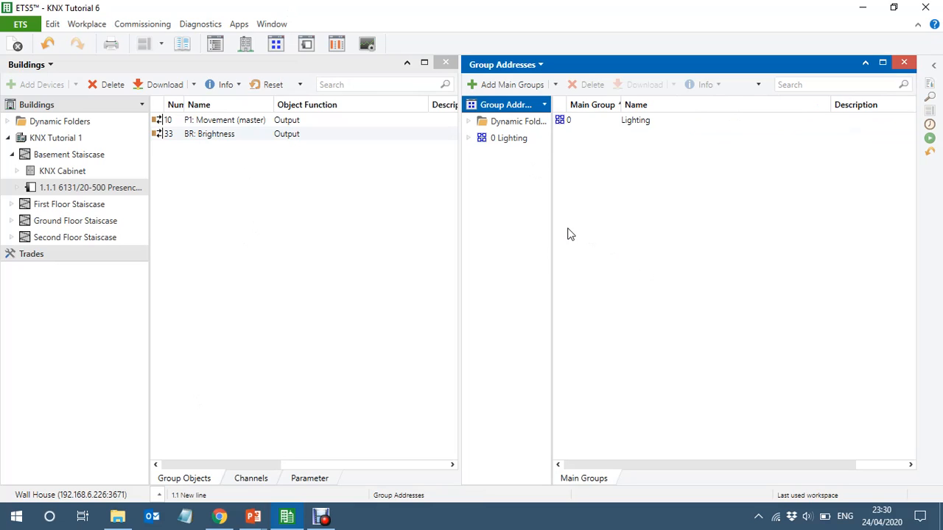
left_click(470, 140)
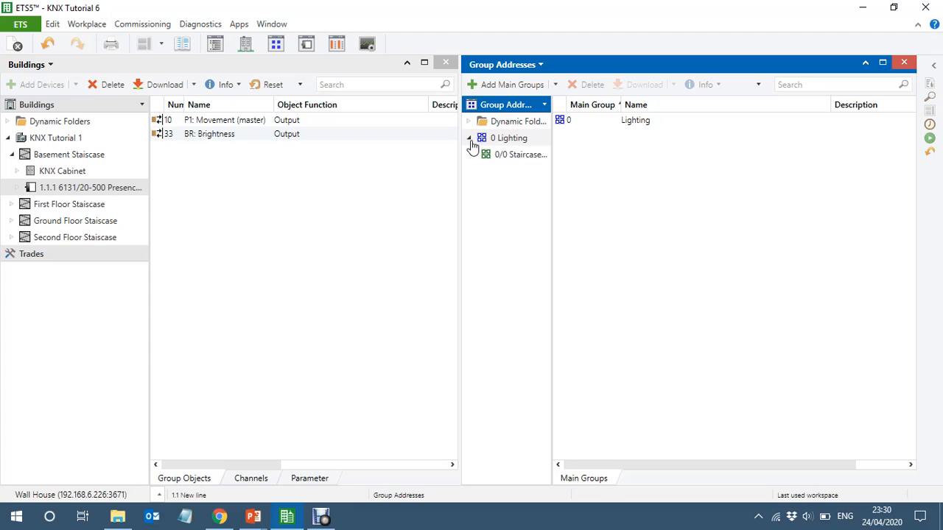
left_click(518, 159)
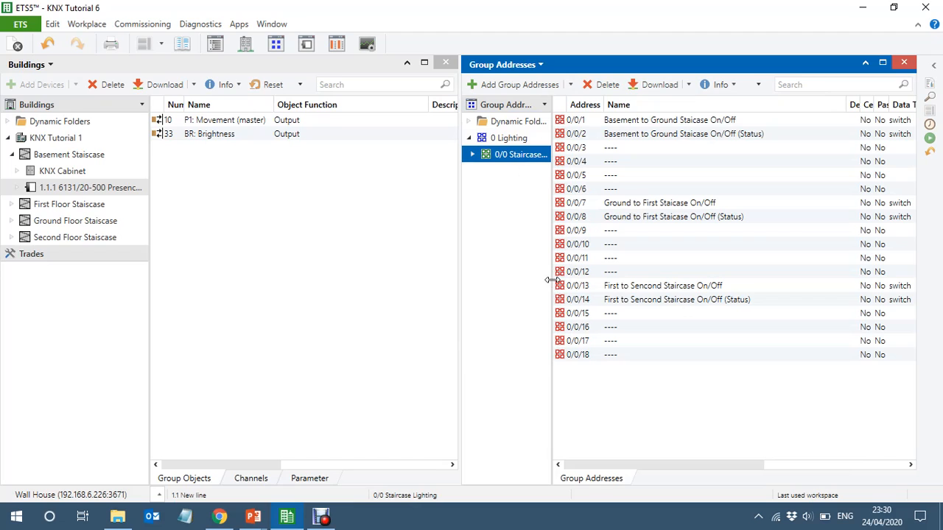
left_click(551, 282)
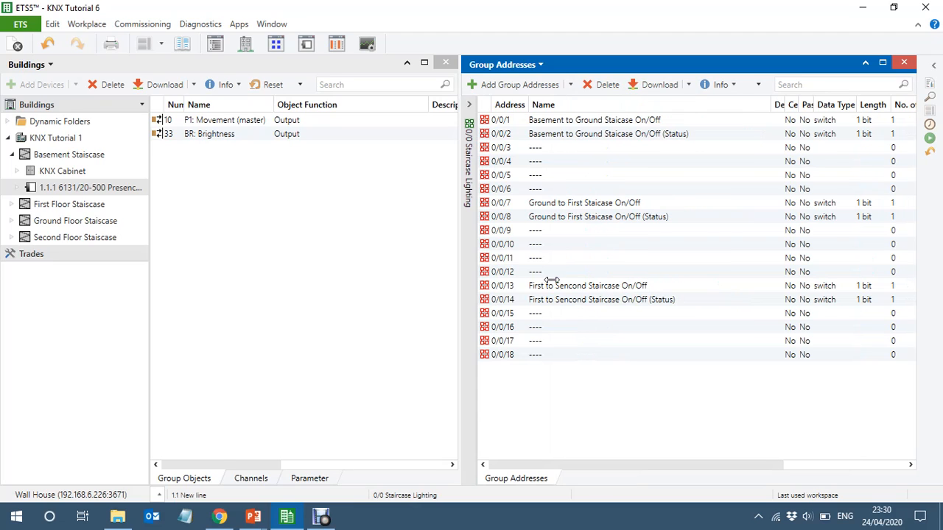
left_click(149, 296)
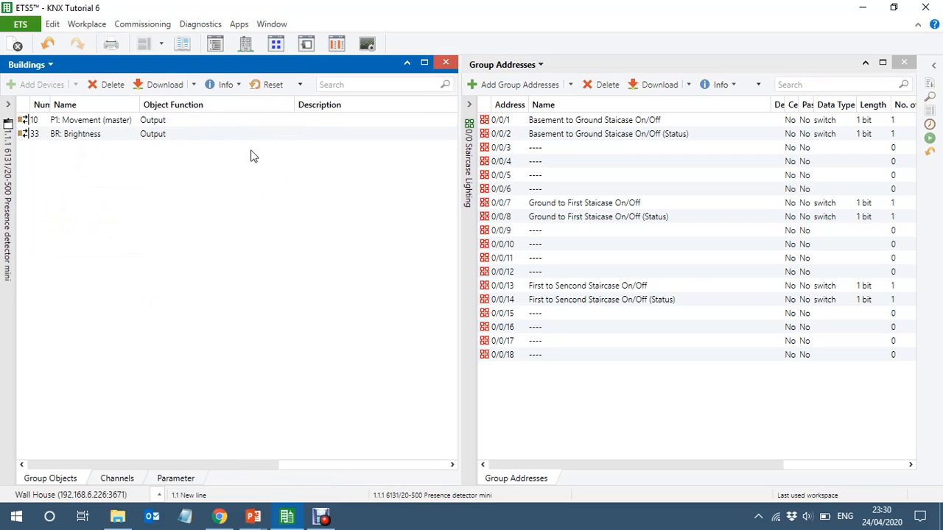
left_click(189, 121)
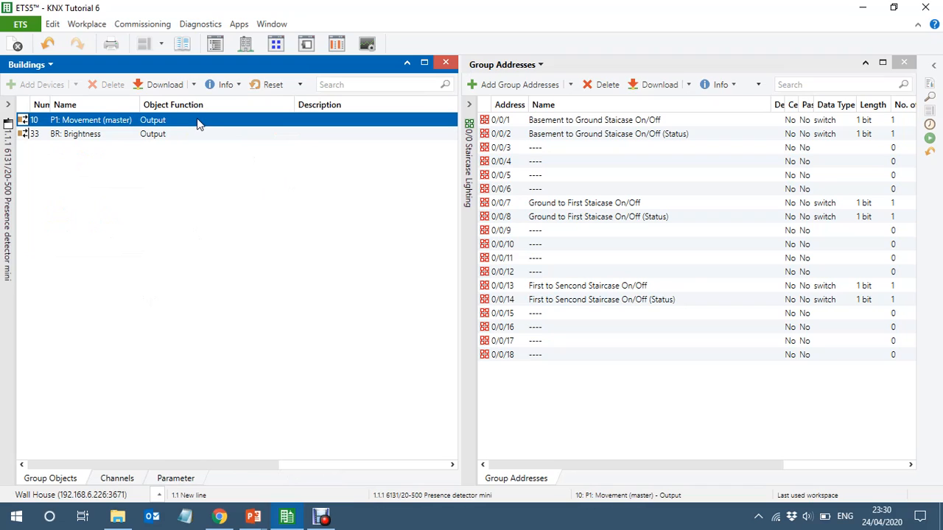
left_click_drag(197, 118, 601, 122)
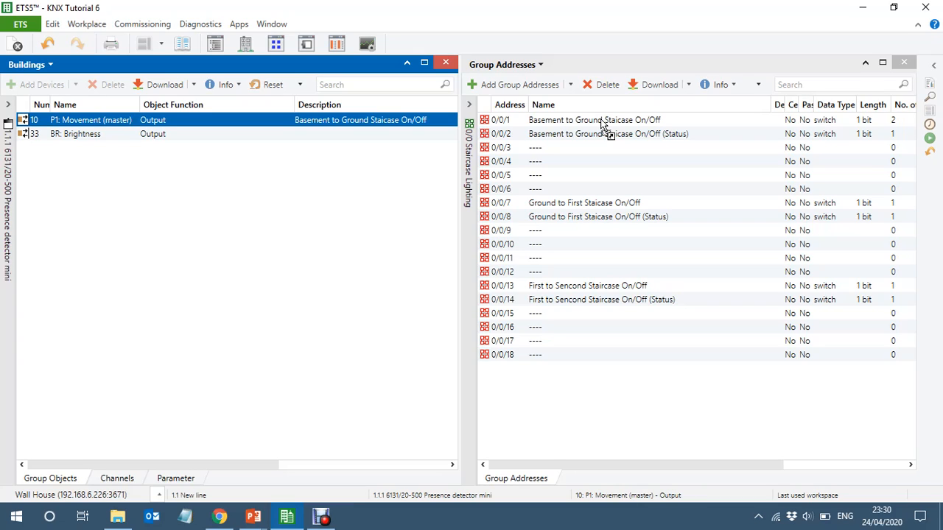
- Show the Basement Staiscase's properties and rename it as 1.Basement Staiscase
left_click(11, 307)
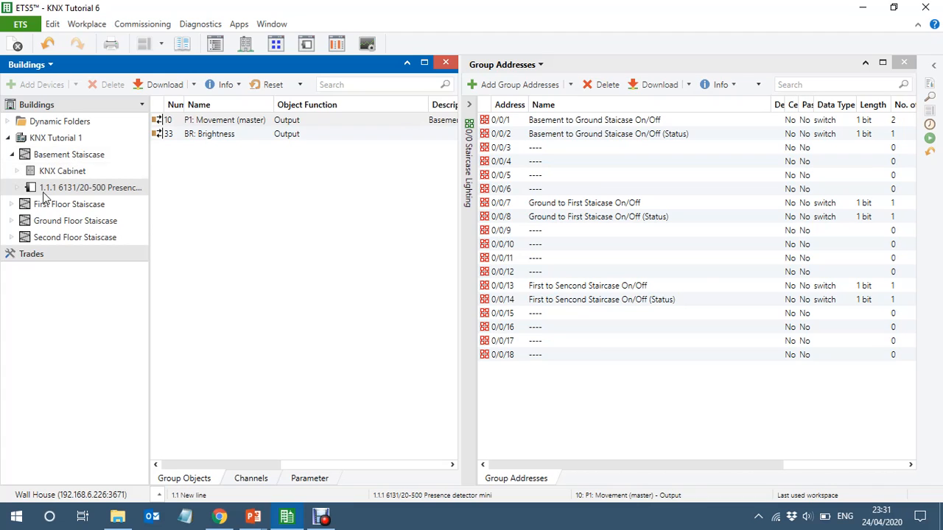
left_click(53, 157)
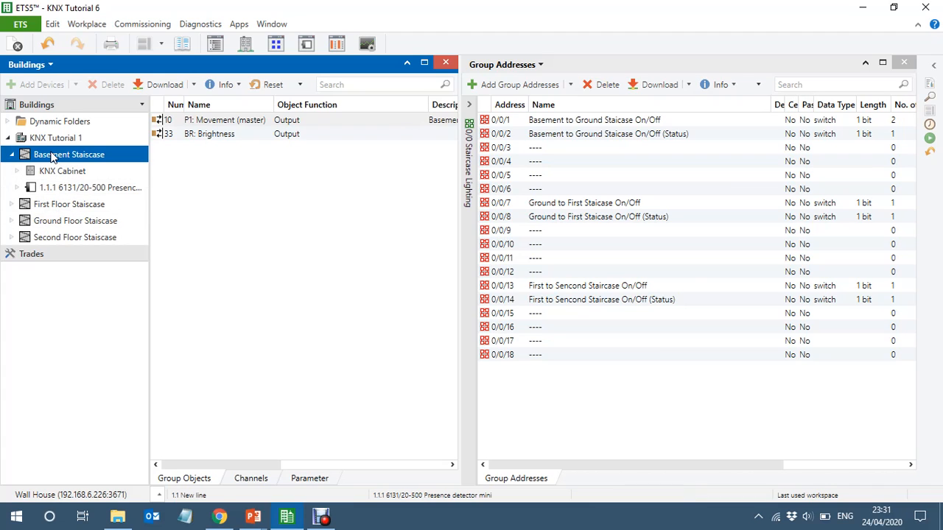
left_click(933, 65)
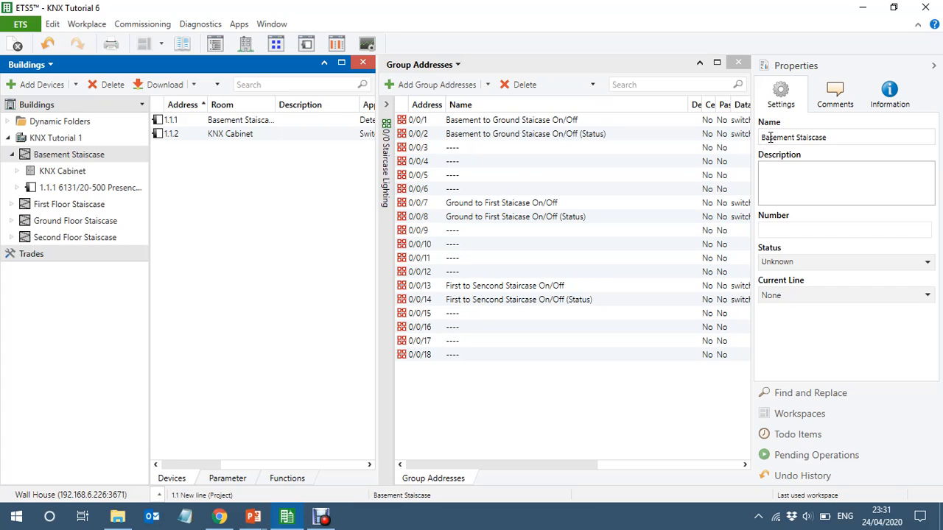
type("1.")
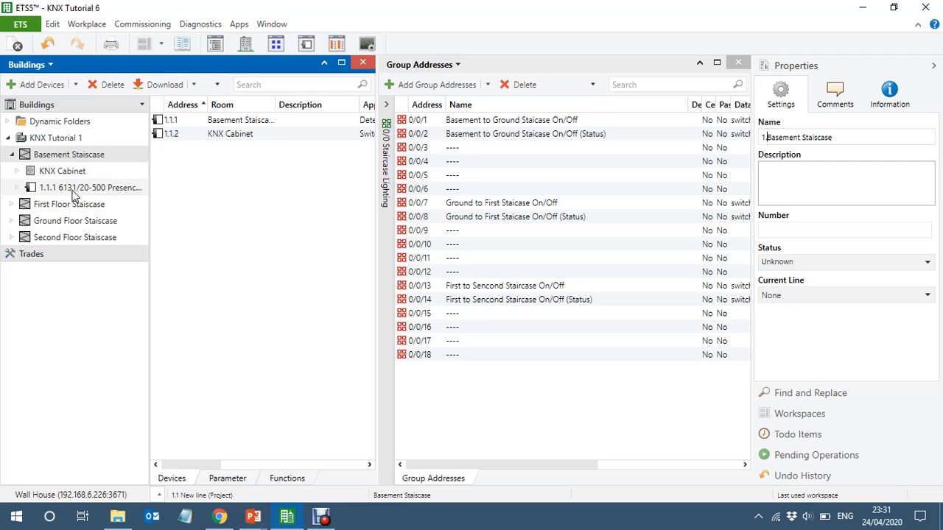
left_click(57, 209)
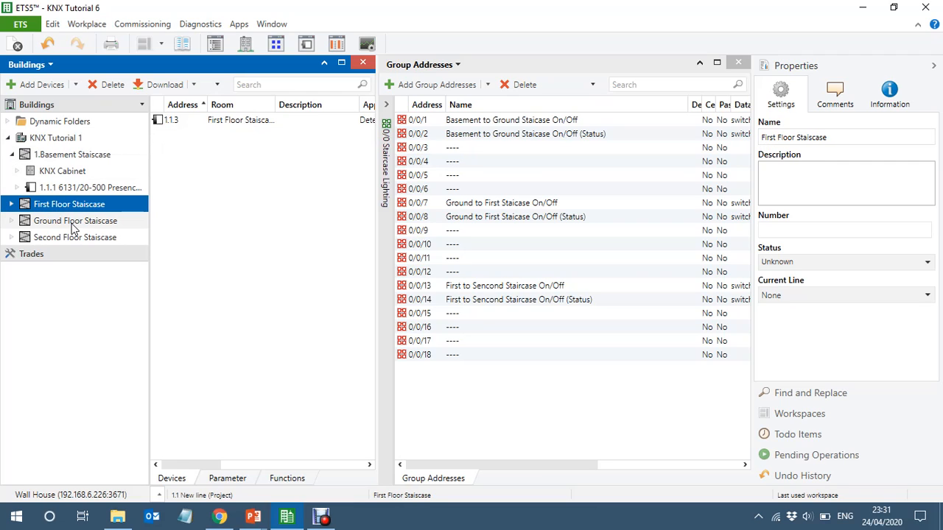
- Rename the Ground Floor Staiscase as 2.Ground Floor Staiscase and try to move it onto the First Floor Staiscase
left_click(72, 222)
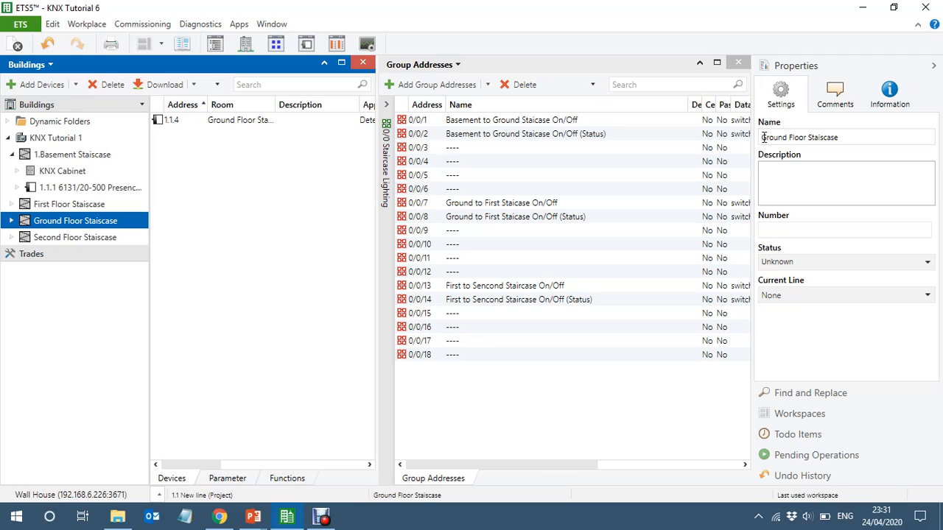
left_click(764, 136)
type("2.")
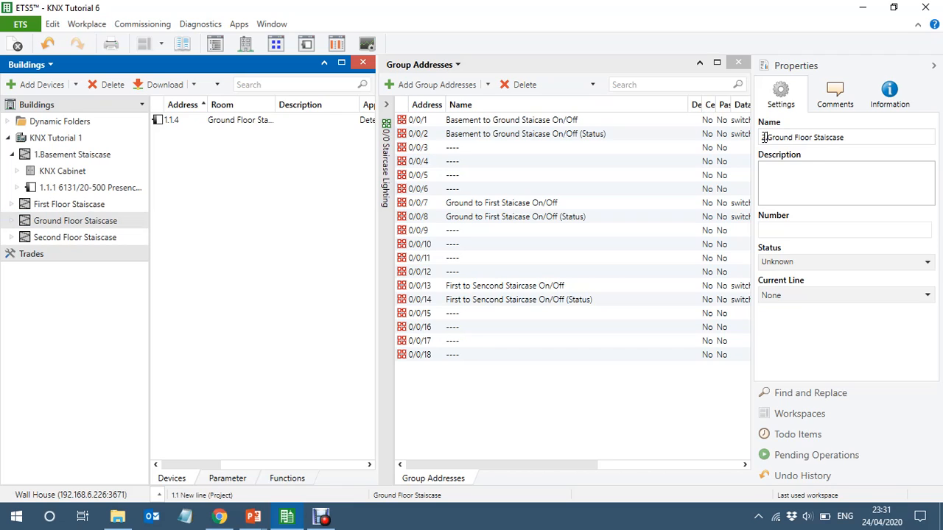
left_click_drag(74, 221, 53, 203)
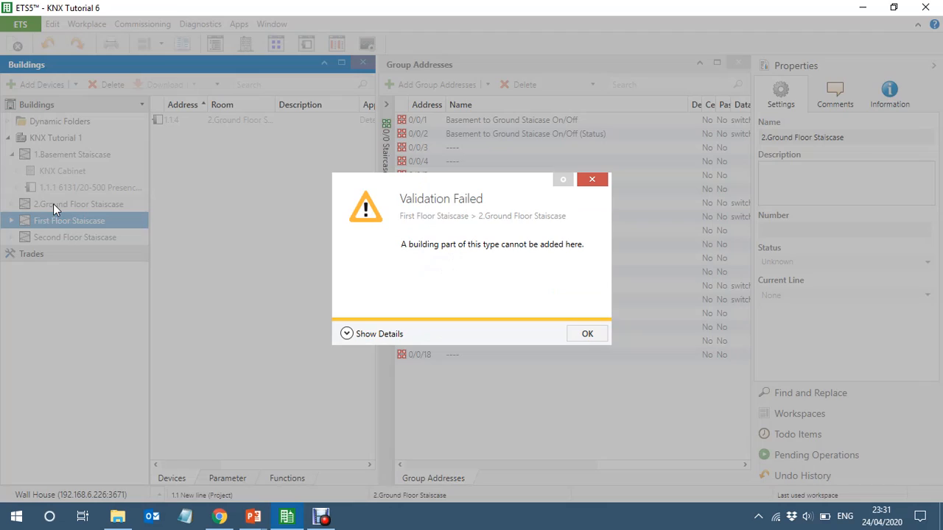
left_click(588, 335)
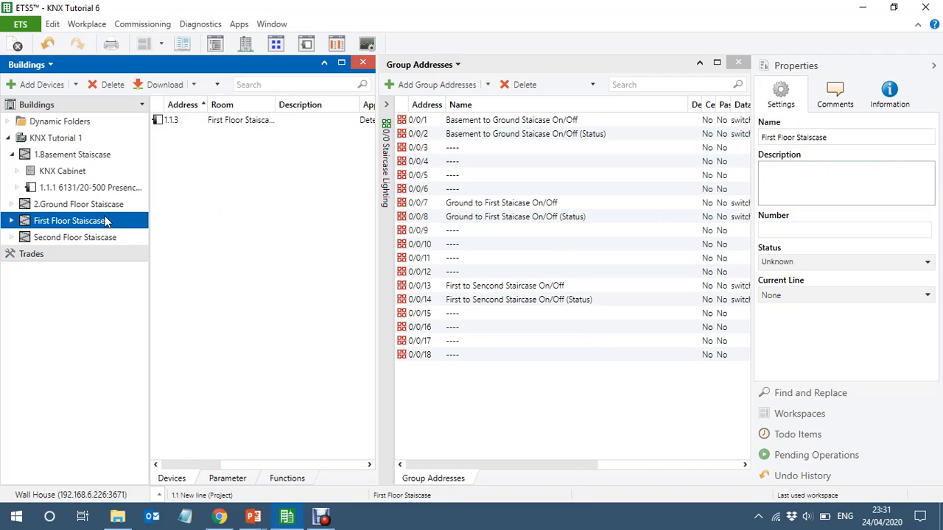
- Rename the First Floor Staiscase as 3.First Floor Staiscase and the Second Floor Staiscase as 4.Second Floor Staiscase
left_click(762, 138)
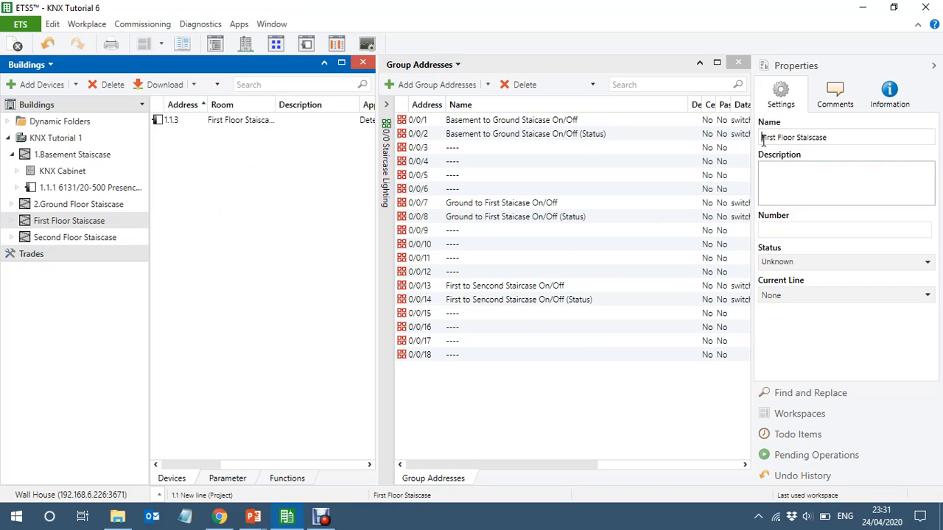
type("3.")
key("Return")
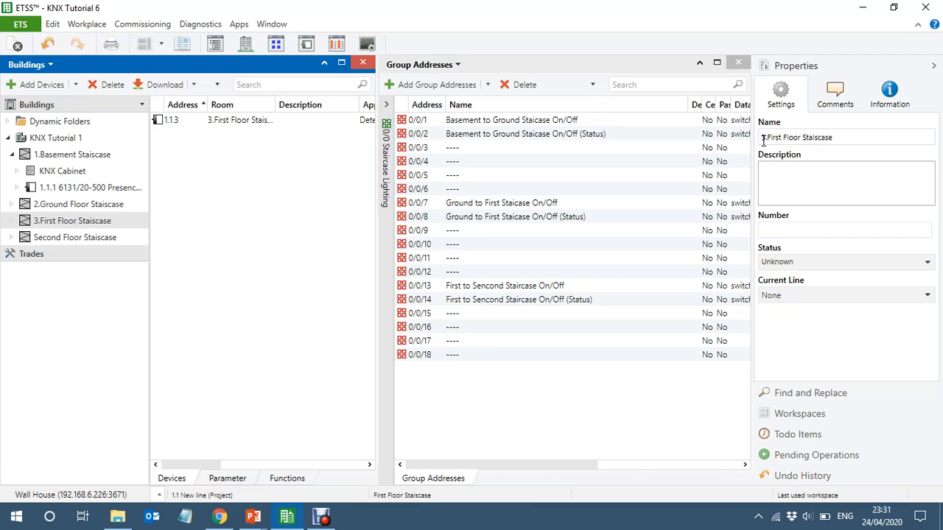
left_click(61, 240)
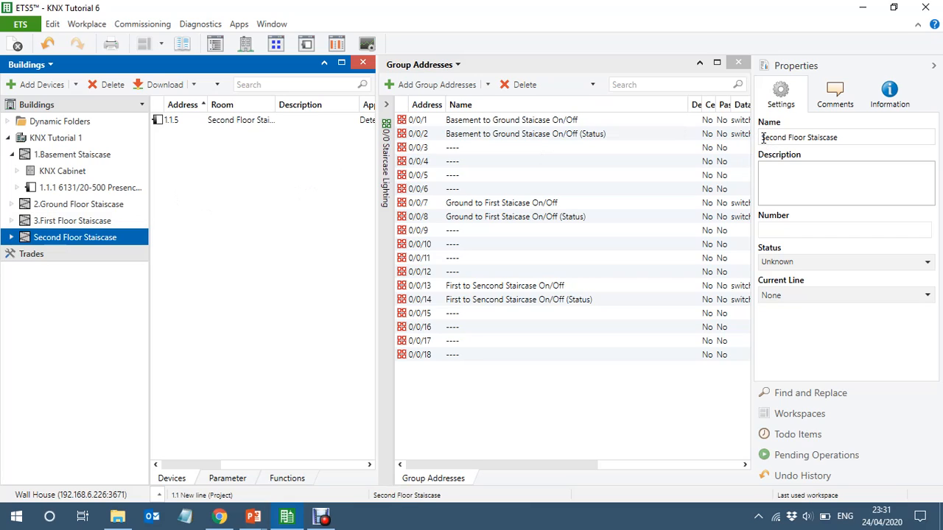
left_click(761, 137)
type("4.")
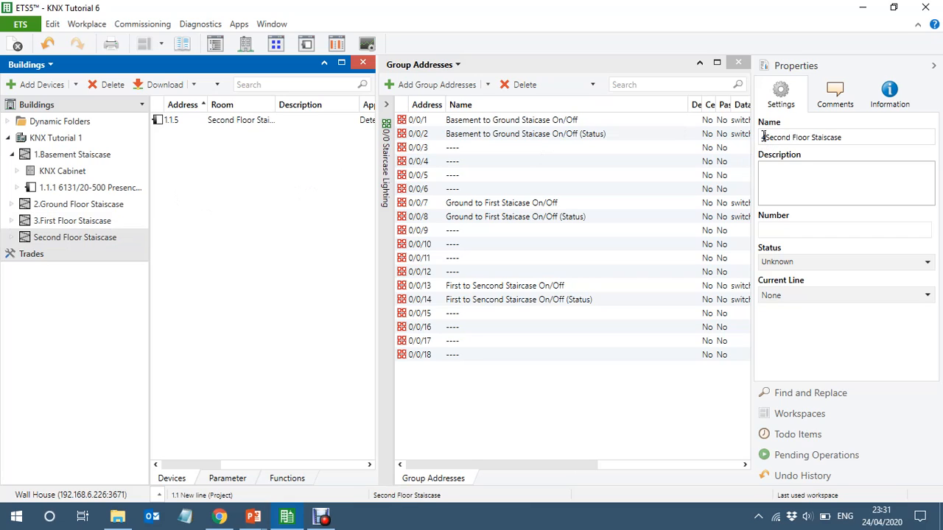
key("Return")
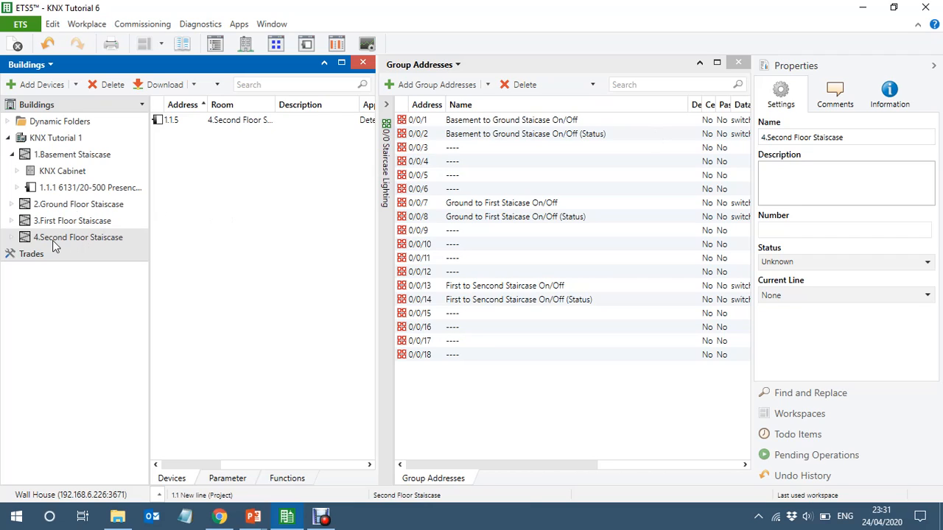
- Examine the Presence 1 common parameters of presence detector 1.1.4 in the 2.Ground Floor Staiscase
left_click(55, 206)
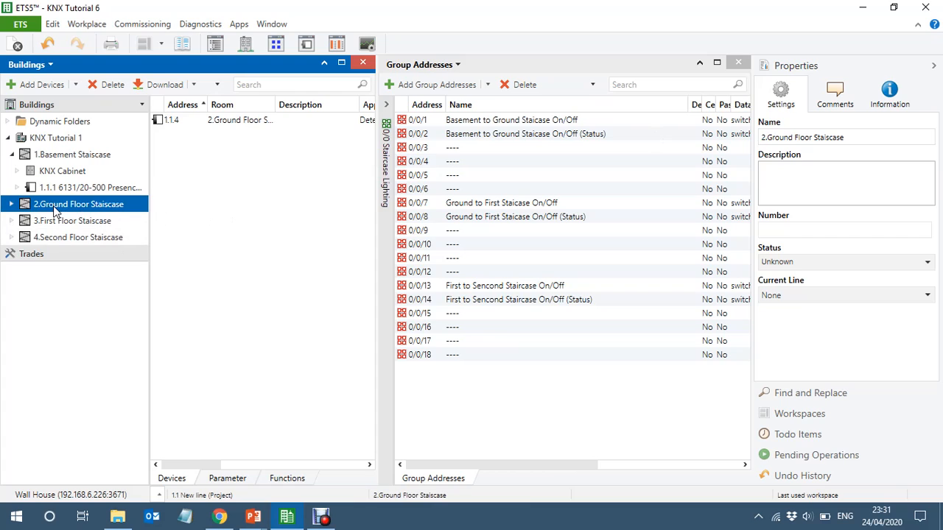
left_click(11, 204)
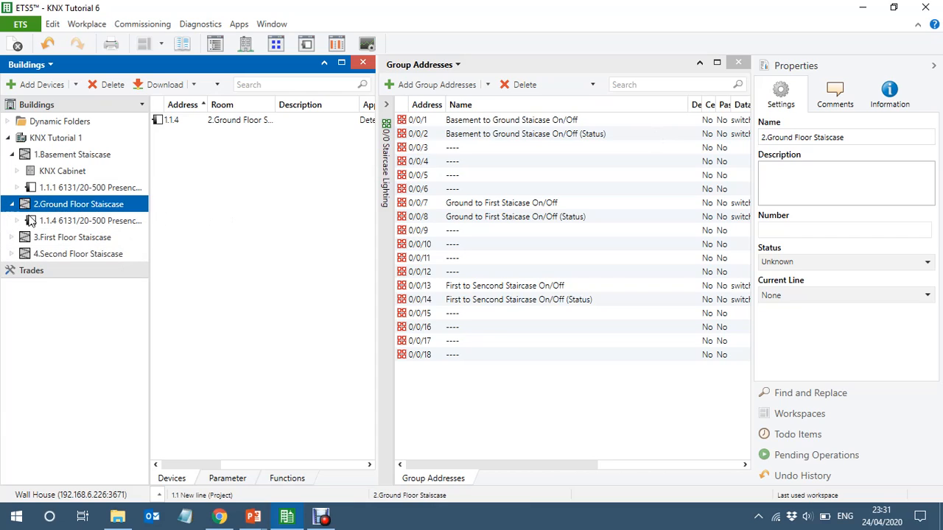
left_click(95, 223)
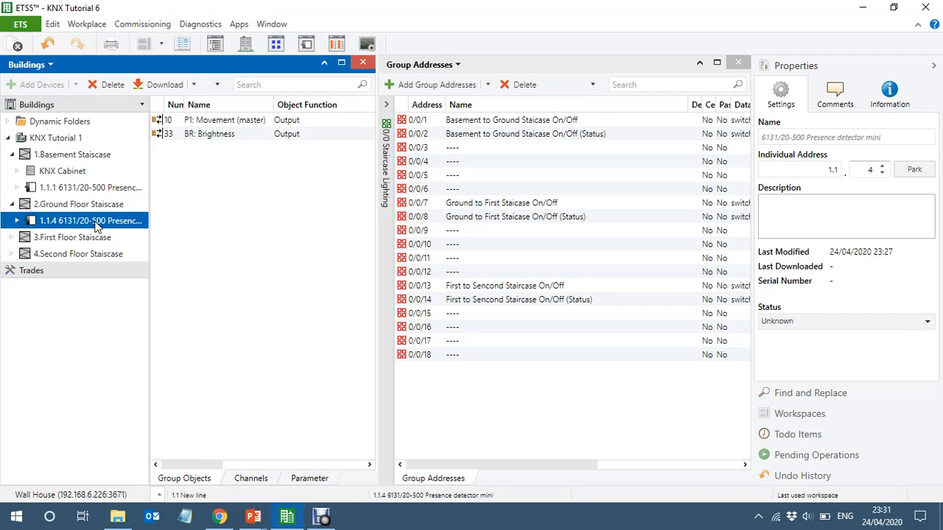
left_click(147, 302)
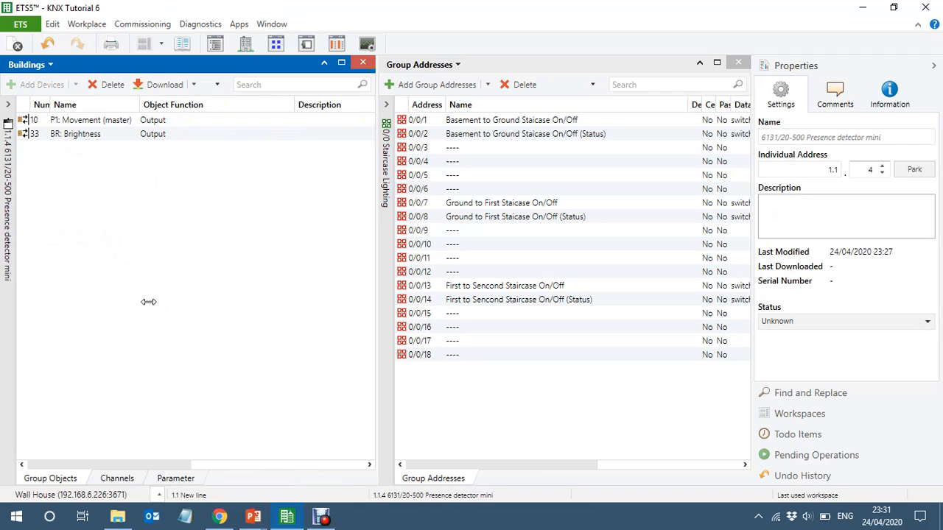
left_click(174, 479)
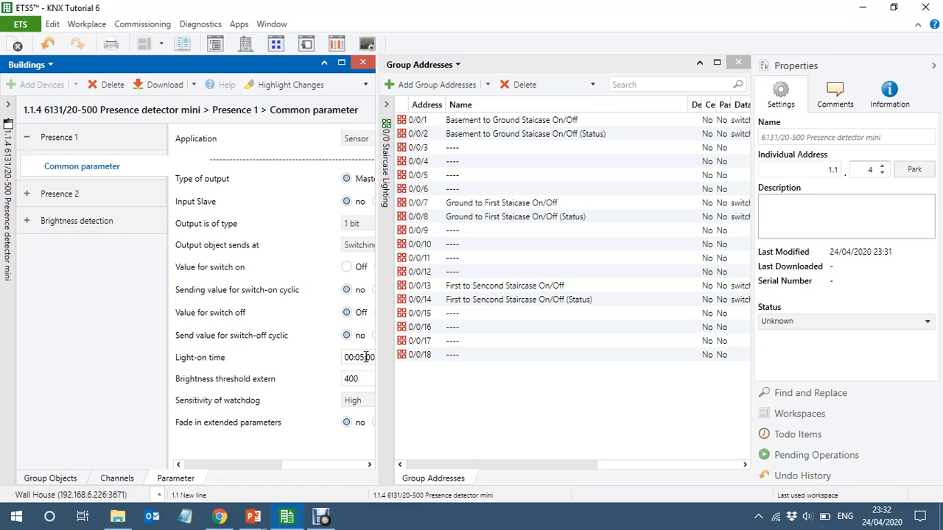
left_click(167, 354)
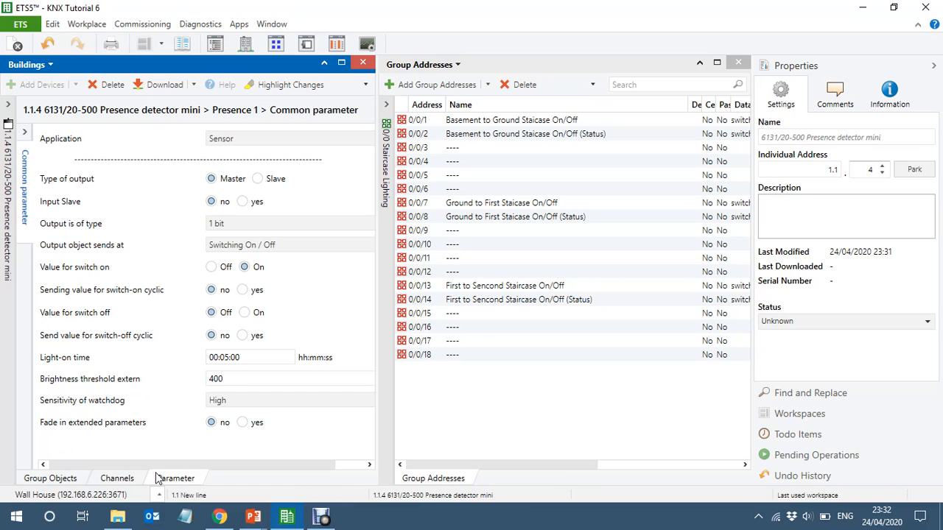
- Link detector 1.1.4's P1: Movement (master) group object to 0/0/7 Ground to First Staicase On/Off
left_click(50, 480)
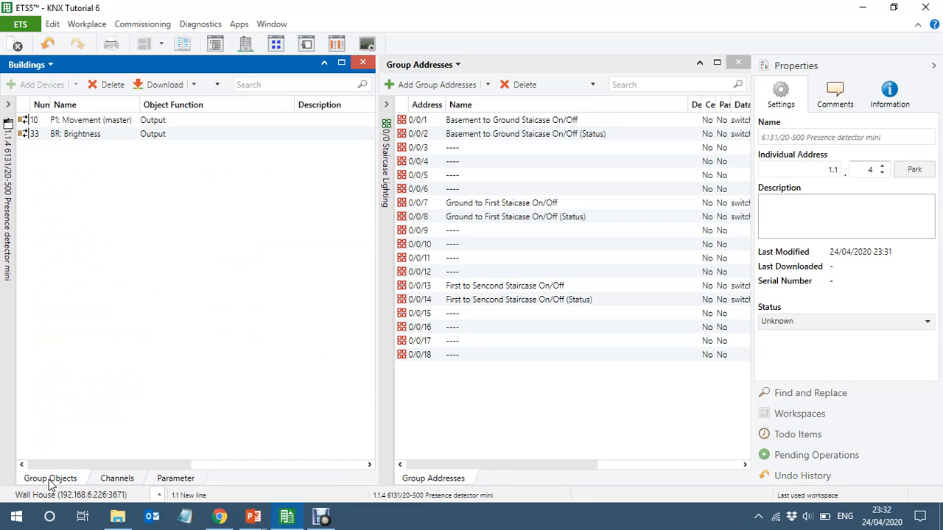
left_click(15, 311)
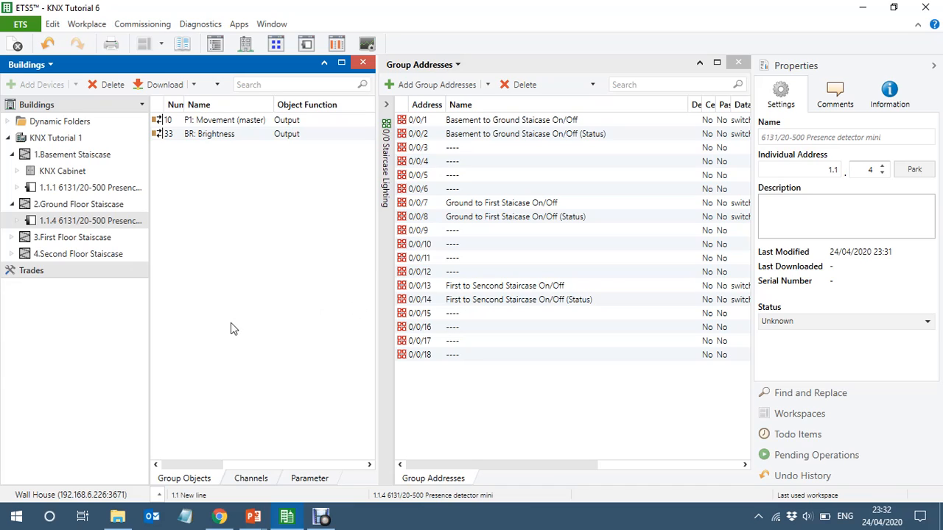
left_click(148, 258)
left_click(195, 125)
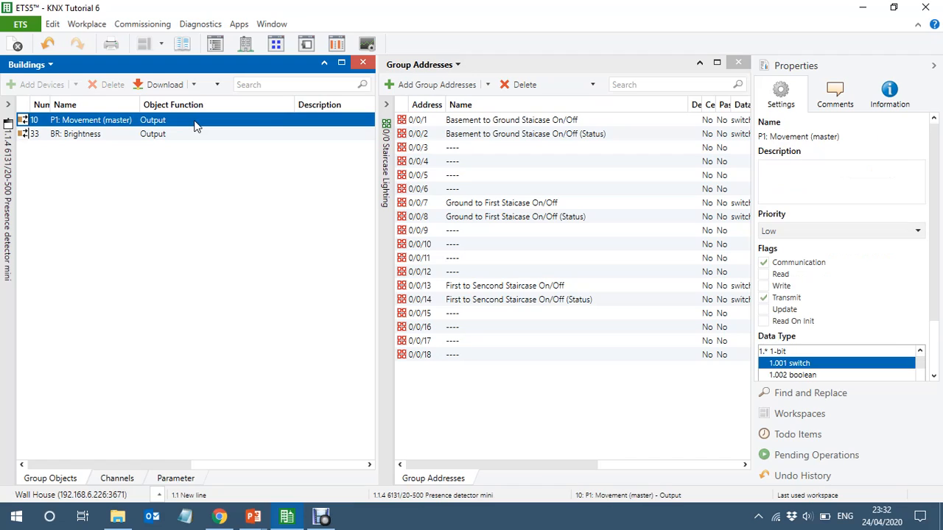
left_click_drag(195, 126, 559, 200)
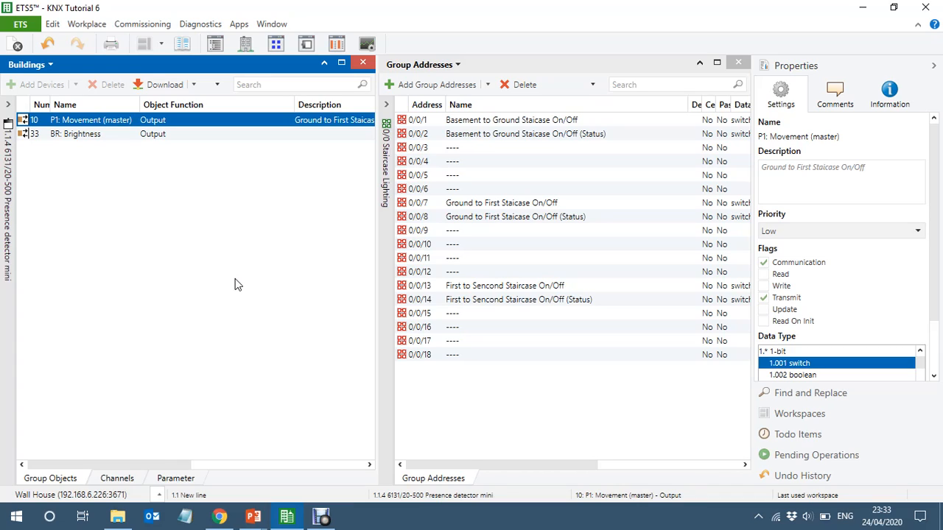
- Set Input Slave to yes in the Presence 1 common parameters of basement presence detector 1.1.1
left_click(7, 287)
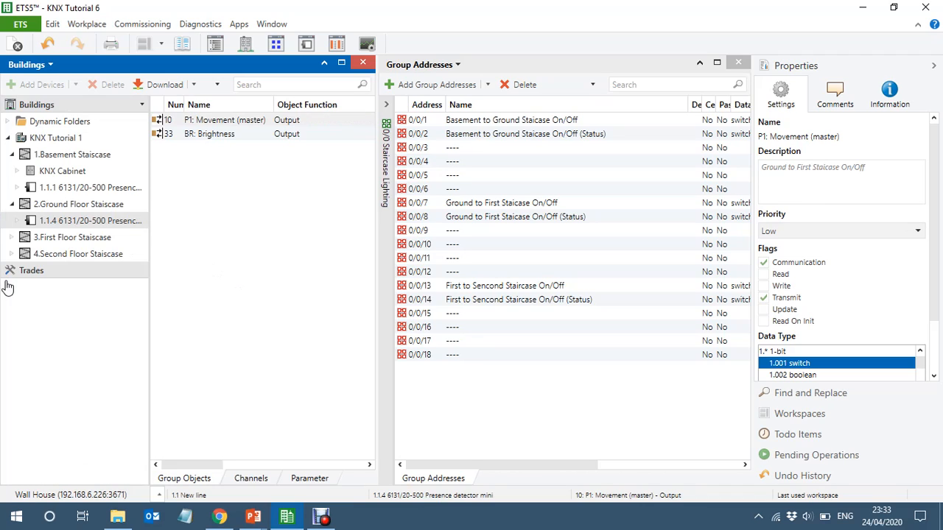
left_click(64, 188)
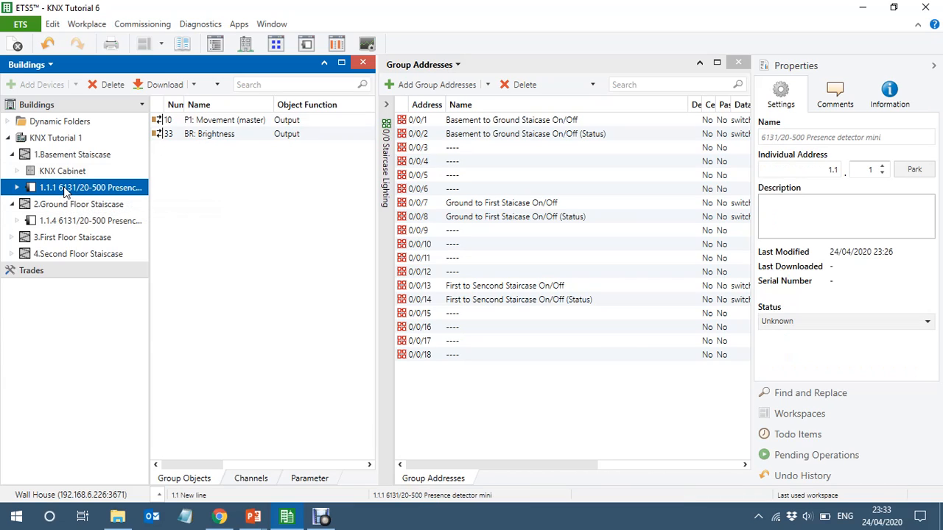
left_click(149, 315)
left_click(178, 477)
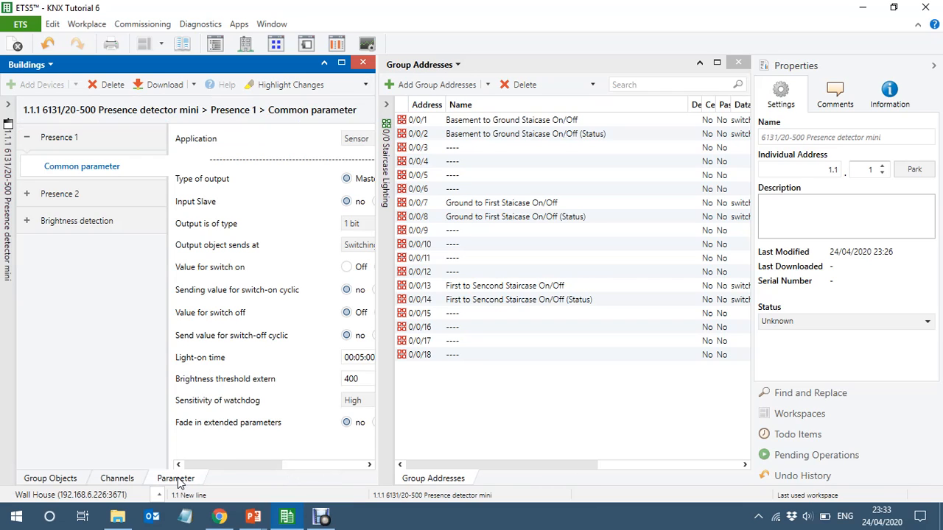
left_click(74, 196)
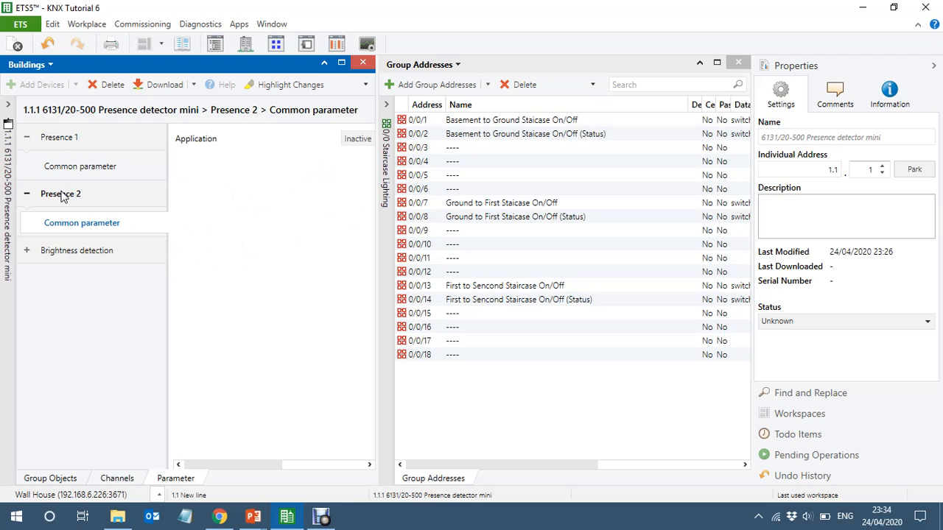
left_click(71, 170)
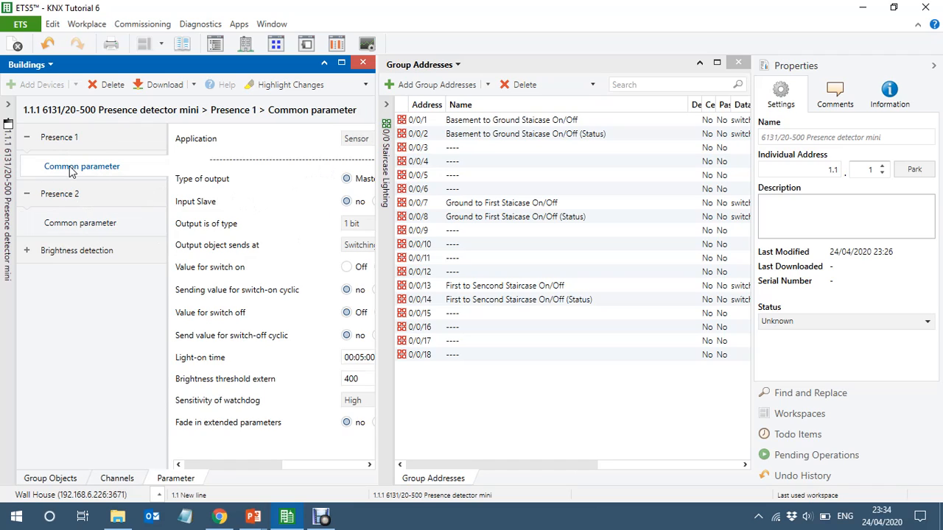
left_click(173, 241)
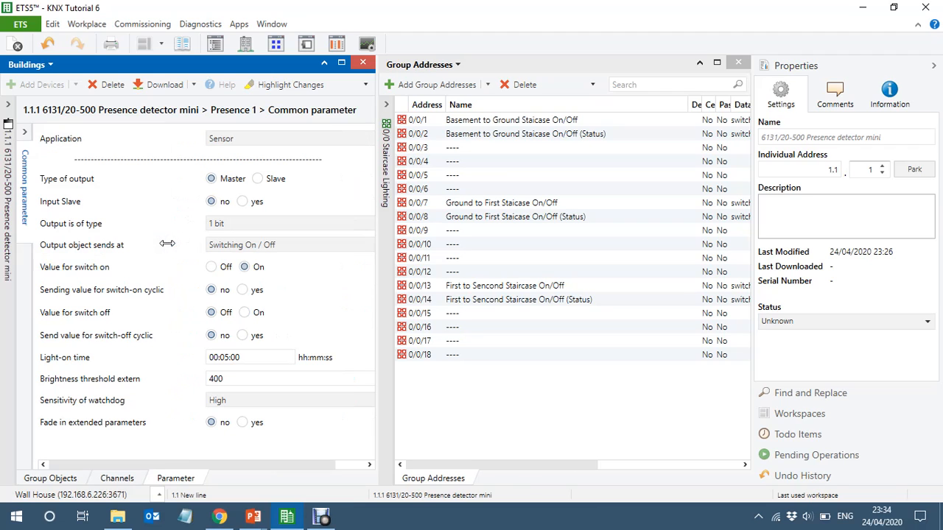
left_click(243, 201)
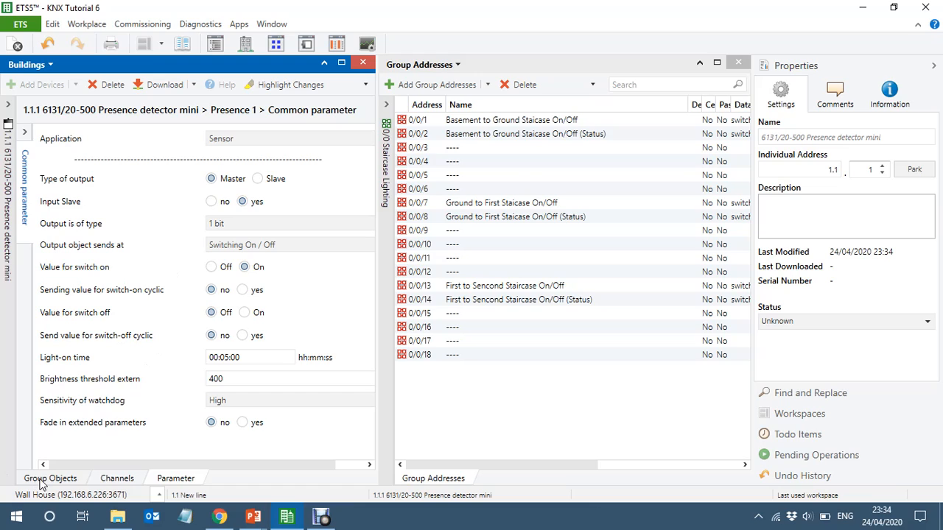
- Rename group address 0/0/3 as Basement PIR Slave input
left_click(539, 138)
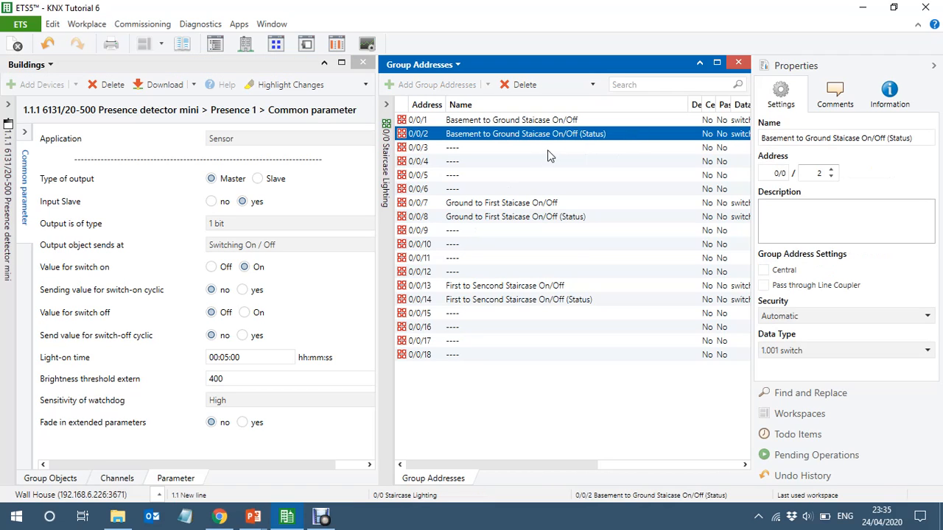
left_click(493, 150)
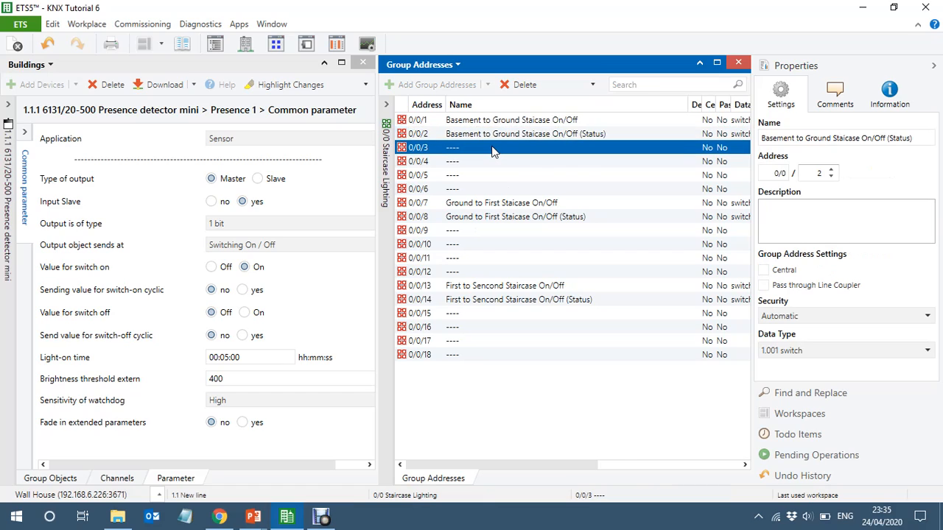
left_click(494, 151)
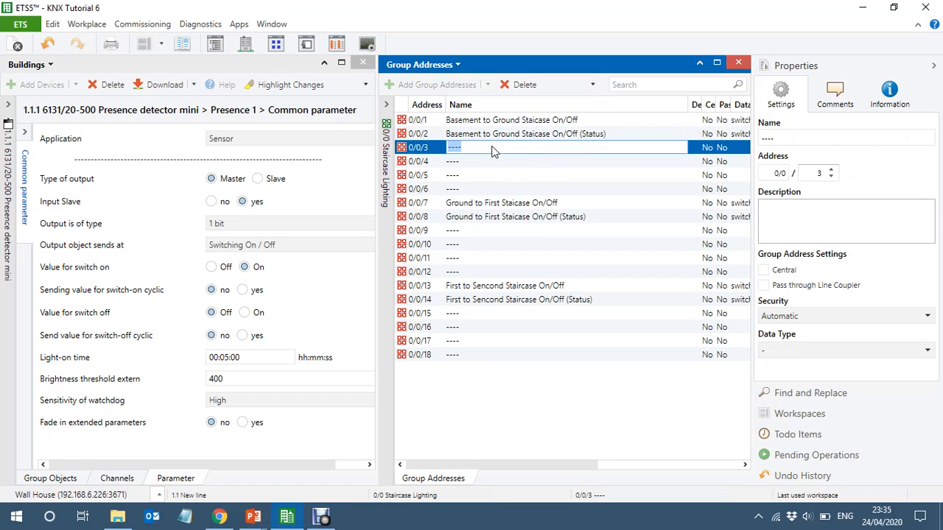
type("Basement PIR Slave")
key("BackSpace")
key("BackSpace")
key("BackSpace")
key("BackSpace")
key("BackSpace")
key("BackSpace")
type("Master /")
key("BackSpace")
key("BackSpace")
key("BackSpace")
key("BackSpace")
key("BackSpace")
key("BackSpace")
key("BackSpace")
key("BackSpace")
key("BackSpace")
type("Slave input")
key("Return")
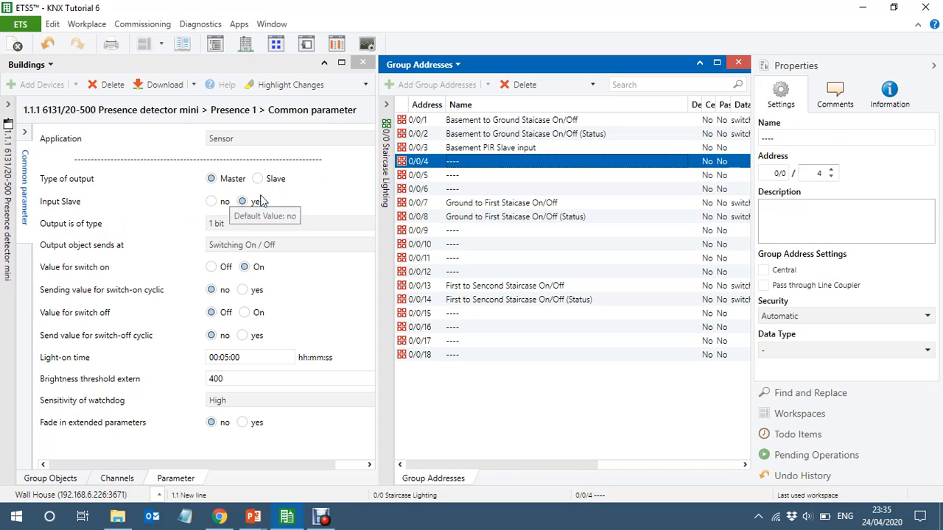
- Link detector 1.1.1's P1: Slave input object to 0/0/3 Basement PIR Slave input
left_click(46, 480)
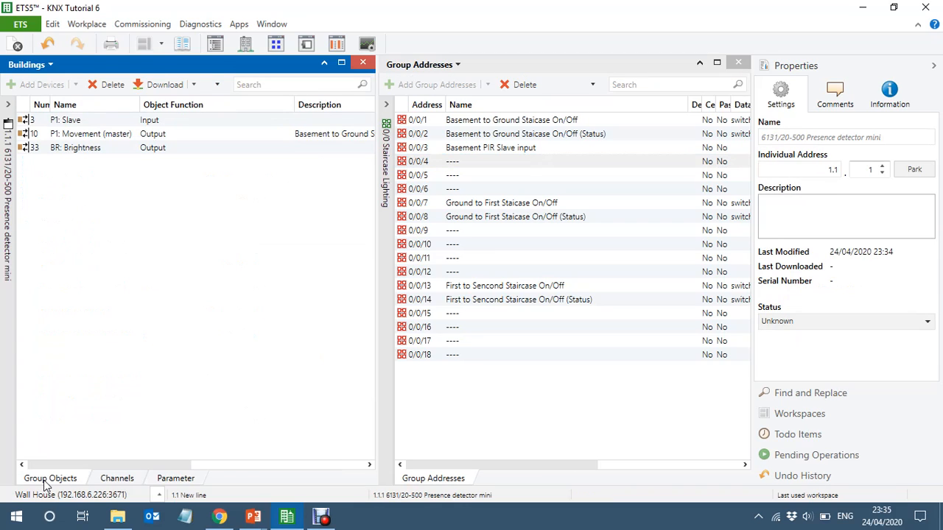
left_click(100, 121)
left_click_drag(101, 127, 472, 151)
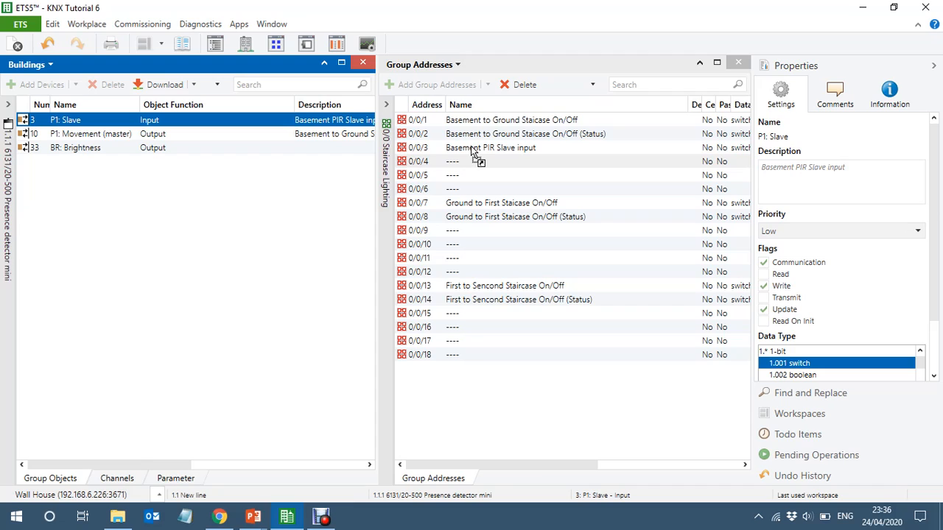
- Display detector 1.1.4's parameters in a widened view with the properties hidden, and check the Application options of Presence 1
left_click(9, 271)
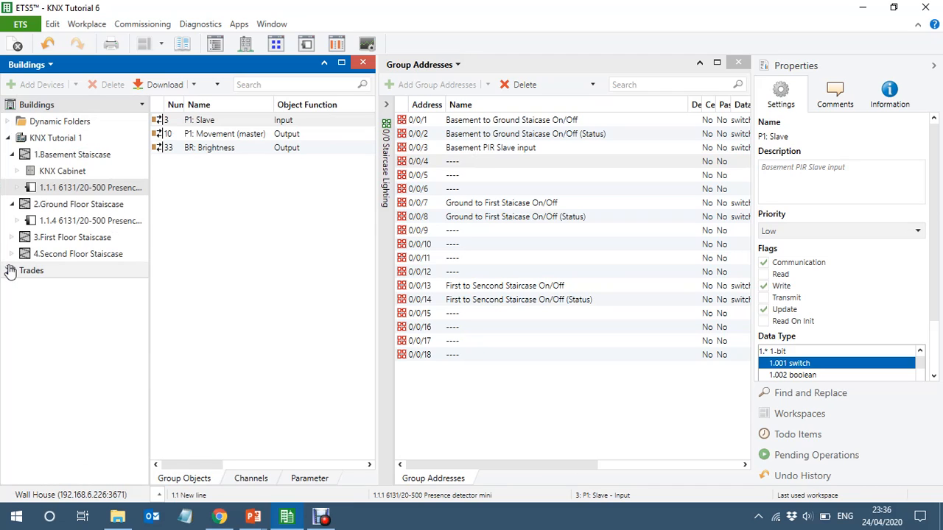
left_click(66, 224)
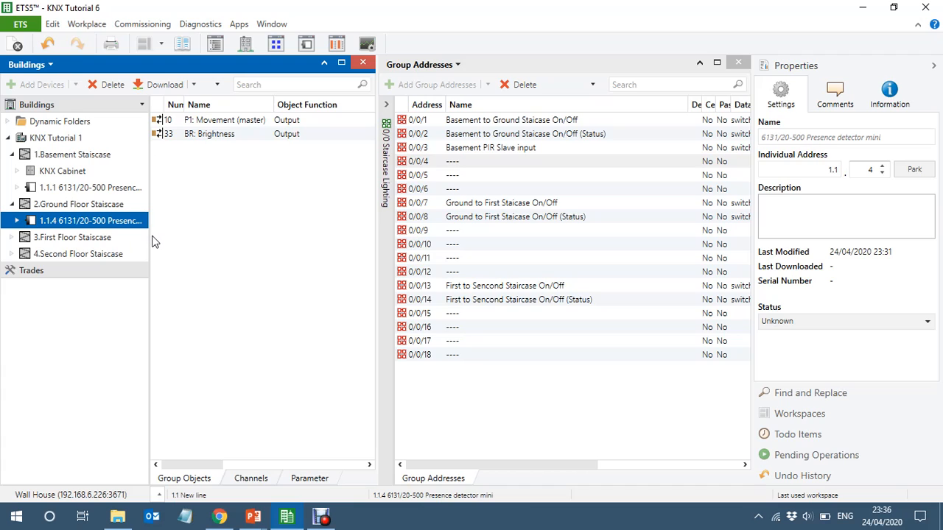
left_click(148, 236)
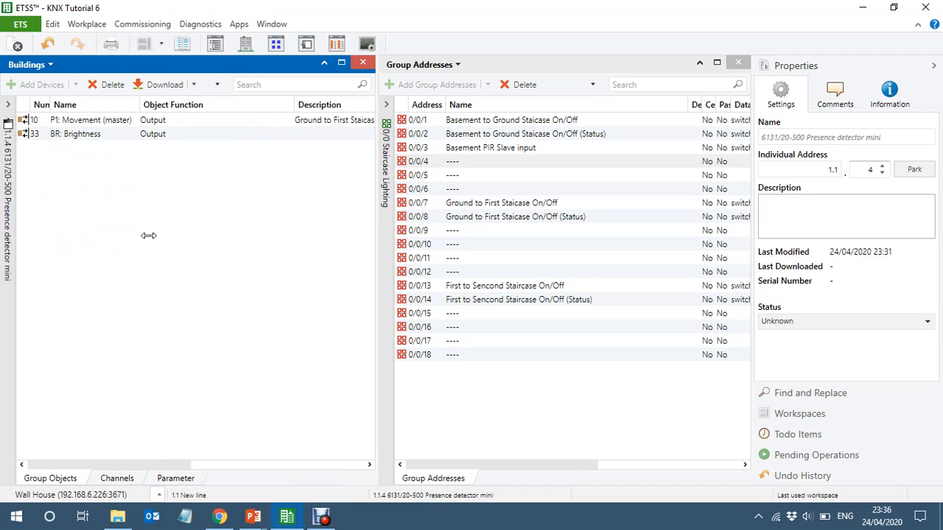
left_click(179, 482)
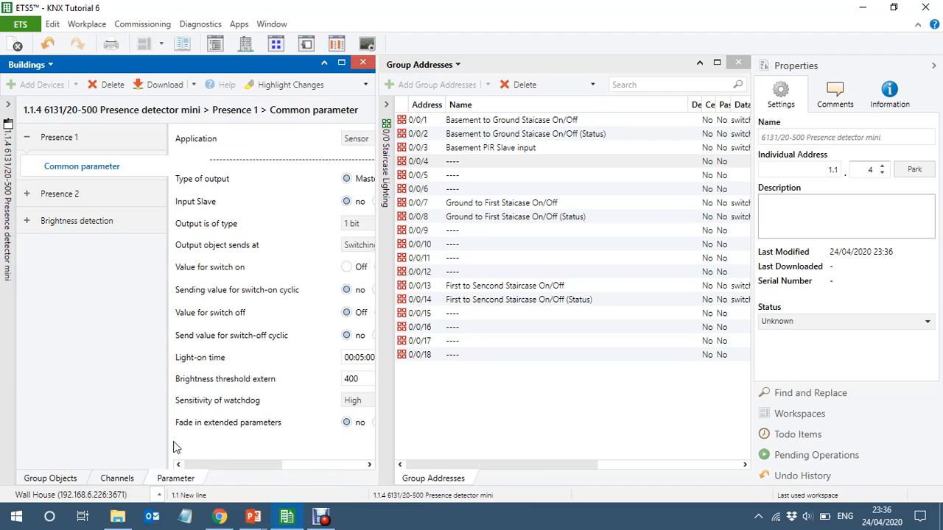
left_click(933, 68)
left_click_drag(460, 286, 552, 273)
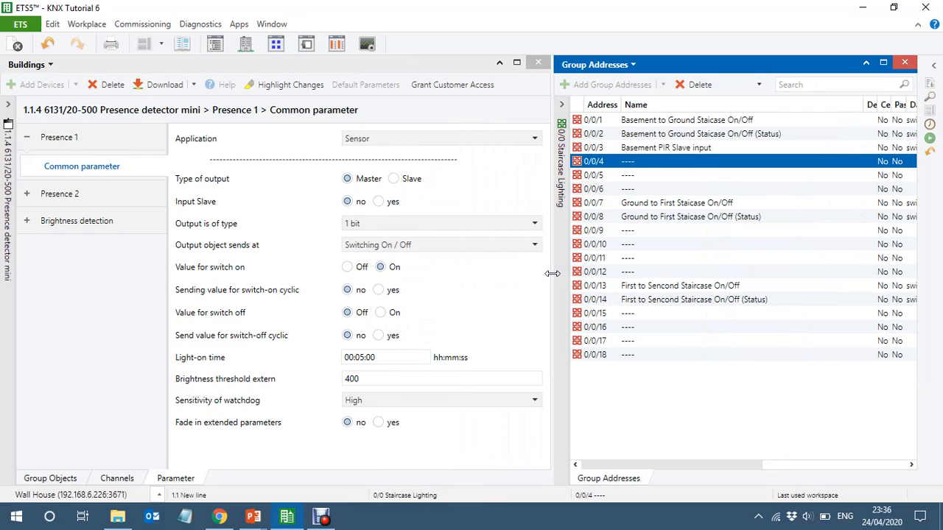
left_click(380, 141)
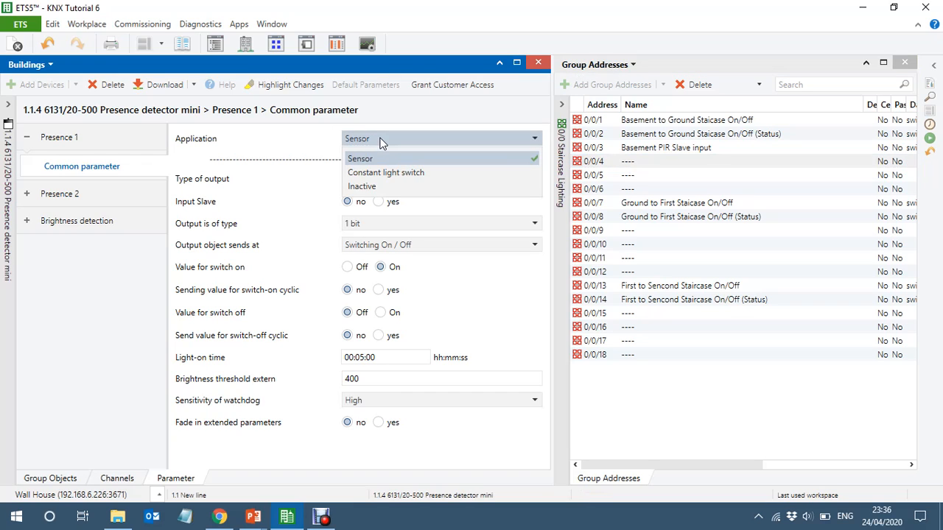
left_click(380, 142)
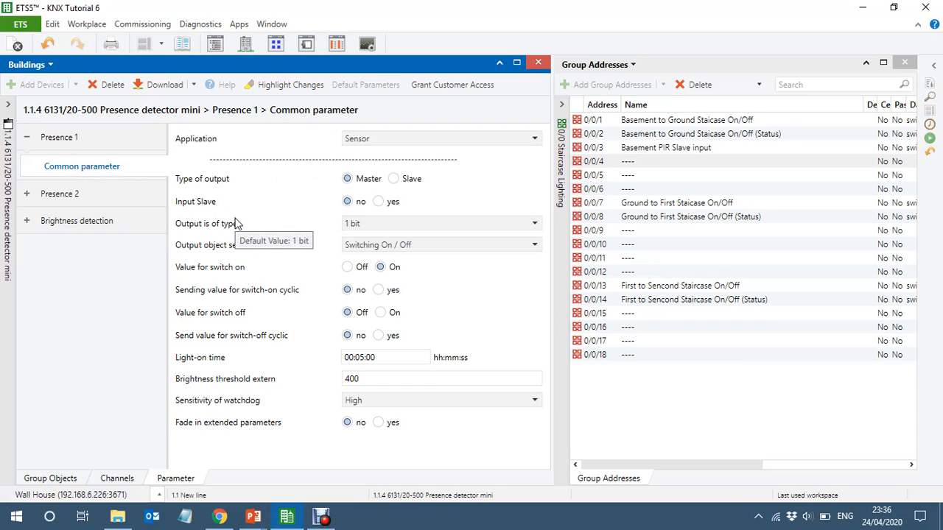
- Set detector 1.1.4's Presence 2 application to Sensor with Slave as the type of output, and display its group objects
left_click(61, 194)
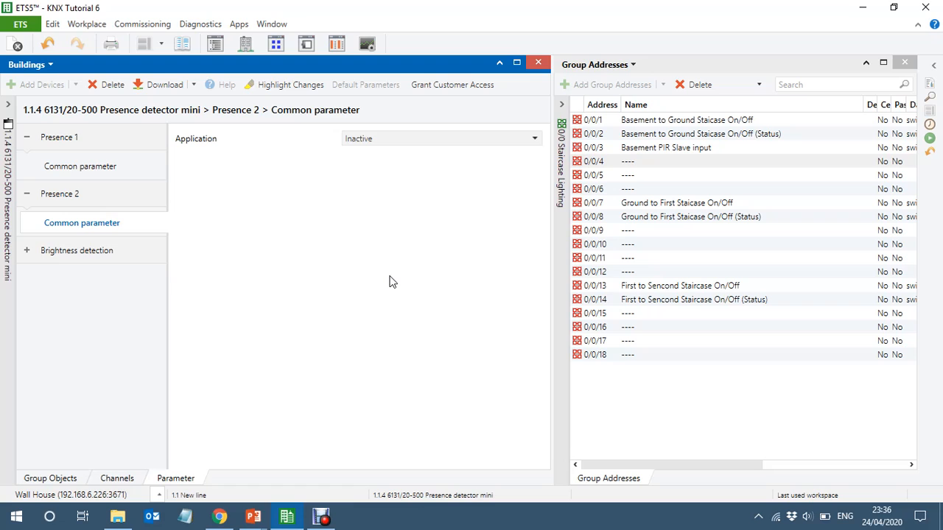
left_click(380, 144)
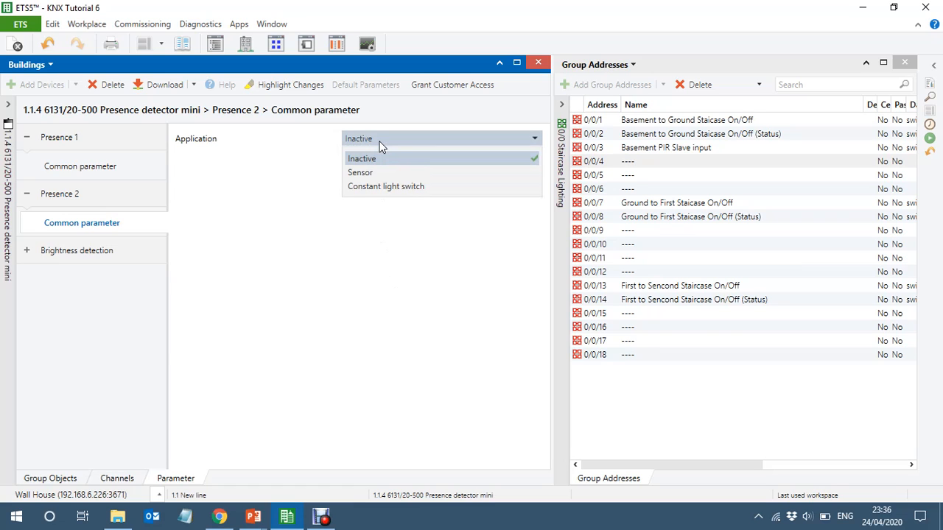
left_click(372, 169)
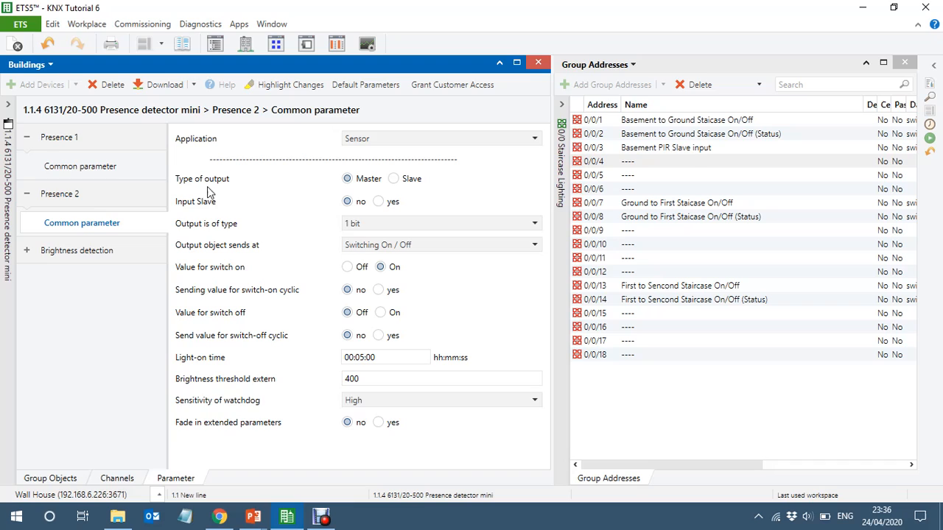
left_click(393, 180)
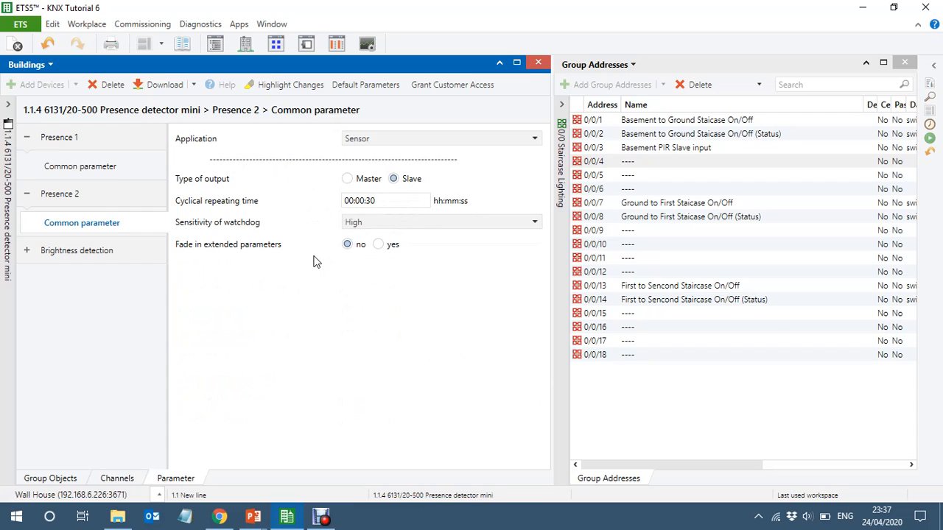
left_click(48, 479)
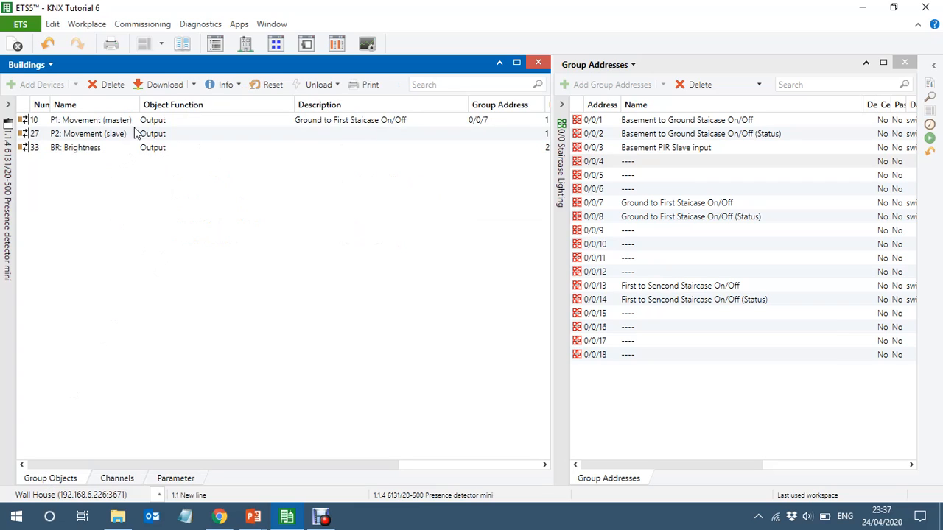
- Link detector 1.1.4's P2: Movement (slave) output to group address 0/0/3 Basement PIR Slave input
left_click(119, 138)
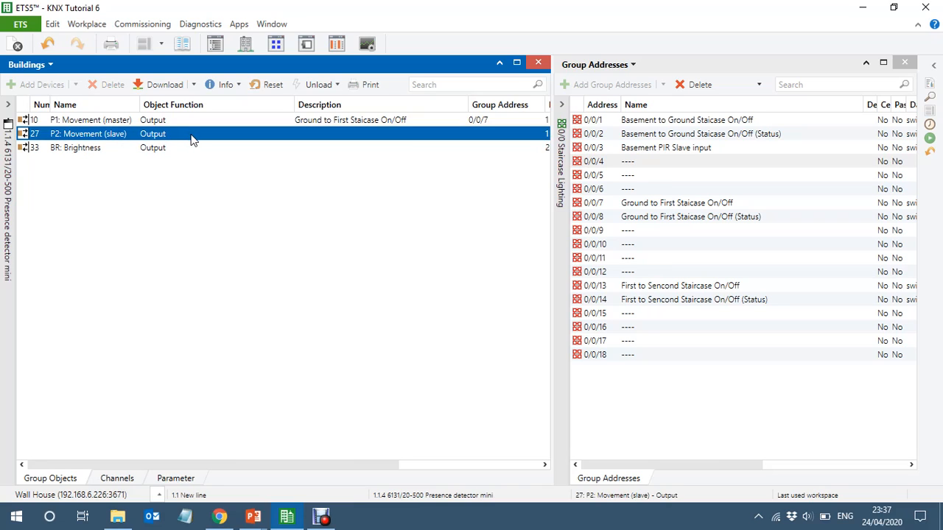
left_click_drag(191, 140, 709, 151)
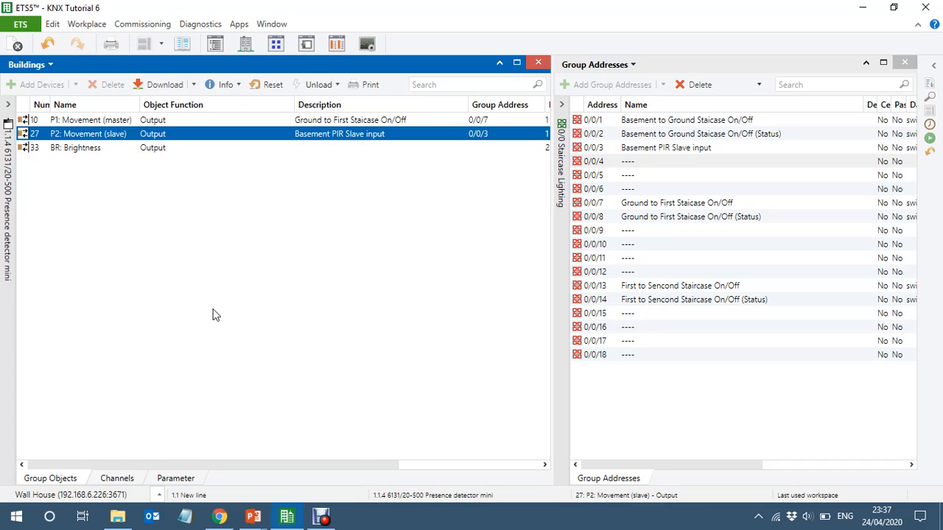
- Link the P1: Movement (master) output of the First Floor detector 1.1.3 to group address 0/0/13 First to Sencond Staircase On/Off
left_click(6, 312)
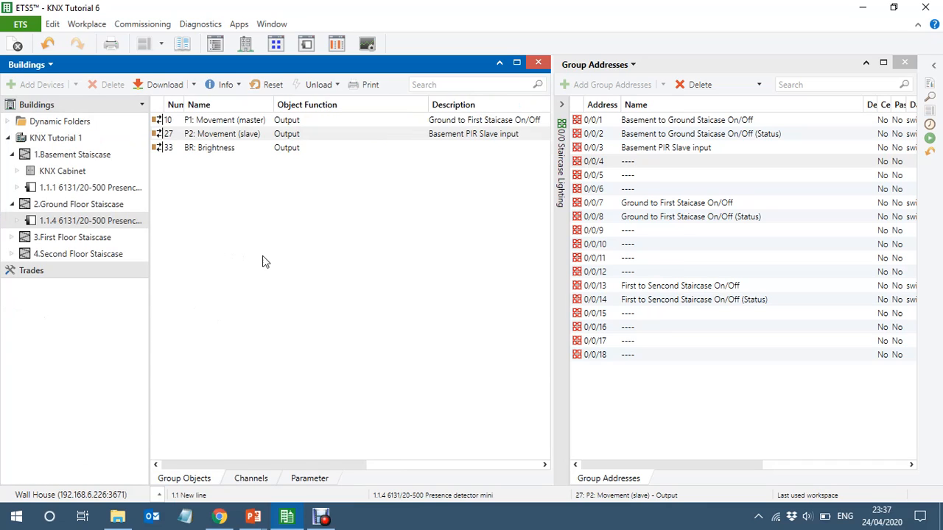
left_click(10, 237)
left_click(81, 255)
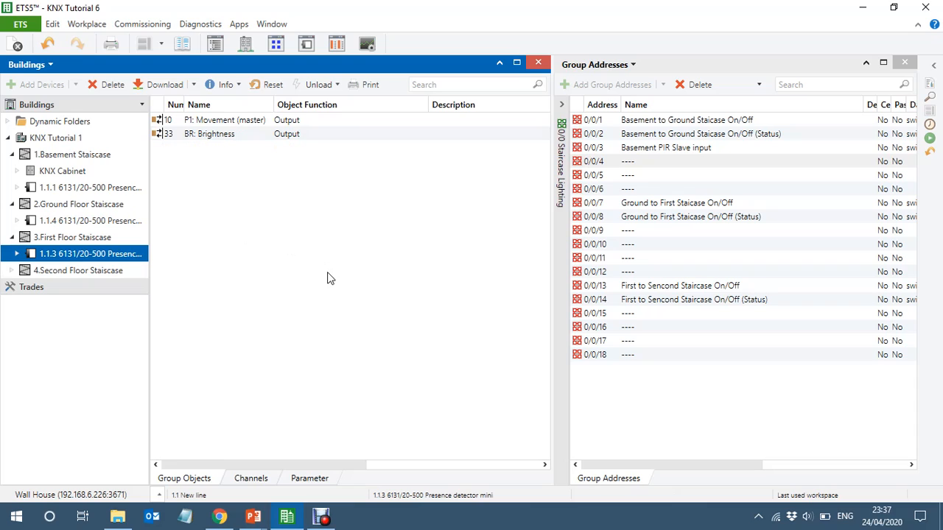
left_click(310, 124)
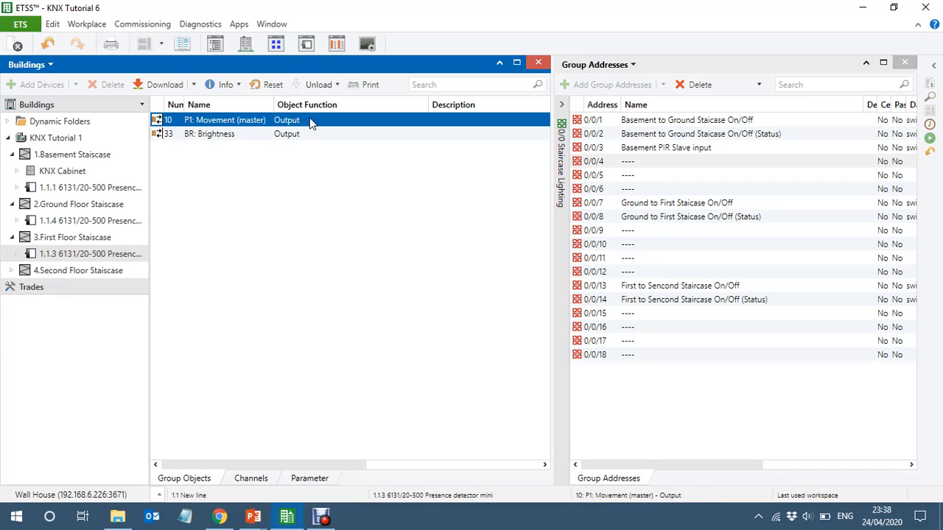
left_click_drag(310, 124, 722, 285)
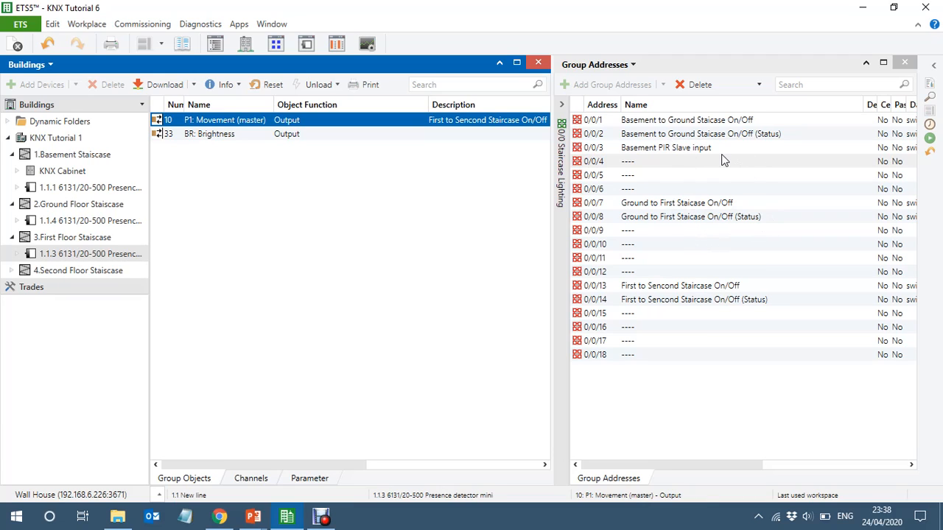
- Rename group address 0/0/9 as Ground PIR Slave input
left_click(683, 231)
left_click(683, 231)
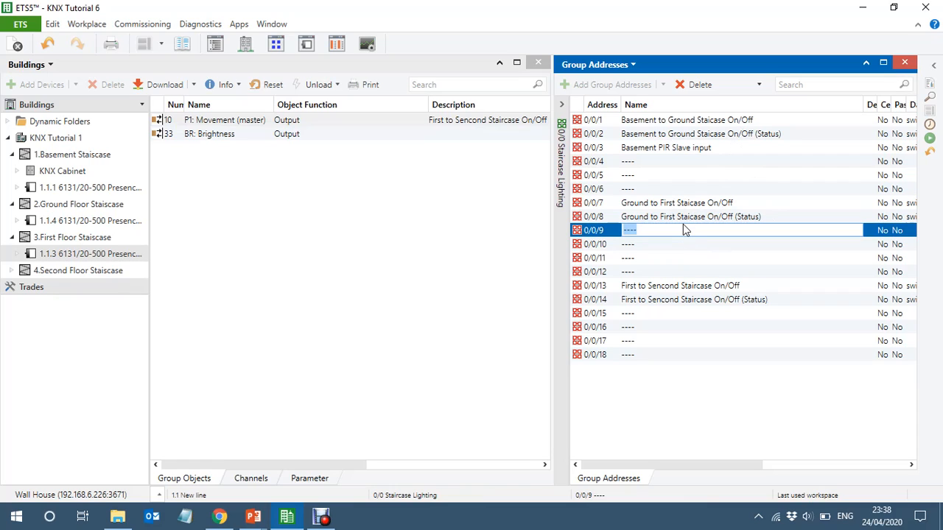
type("Ground PIR Slave input")
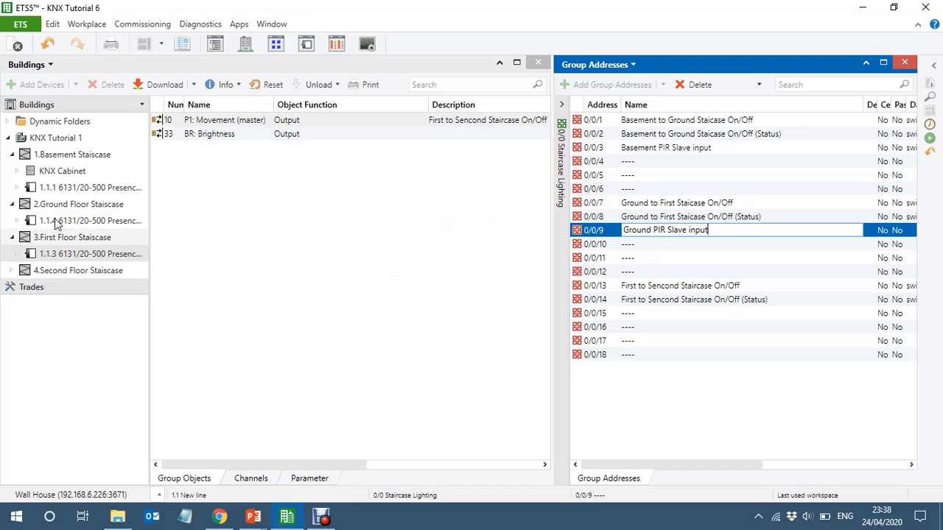
- Set detector 1.1.3's Presence 2 application to Sensor with Slave as the type of output
left_click(60, 255)
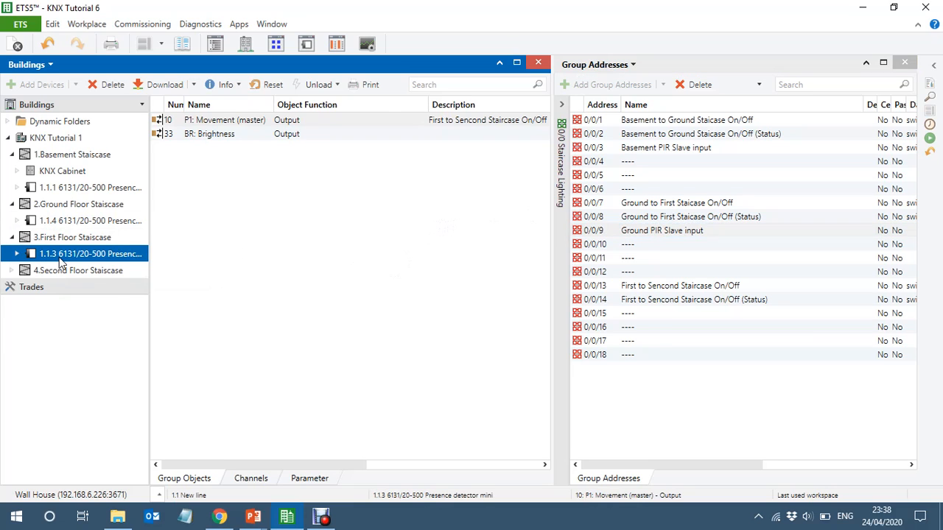
left_click(313, 480)
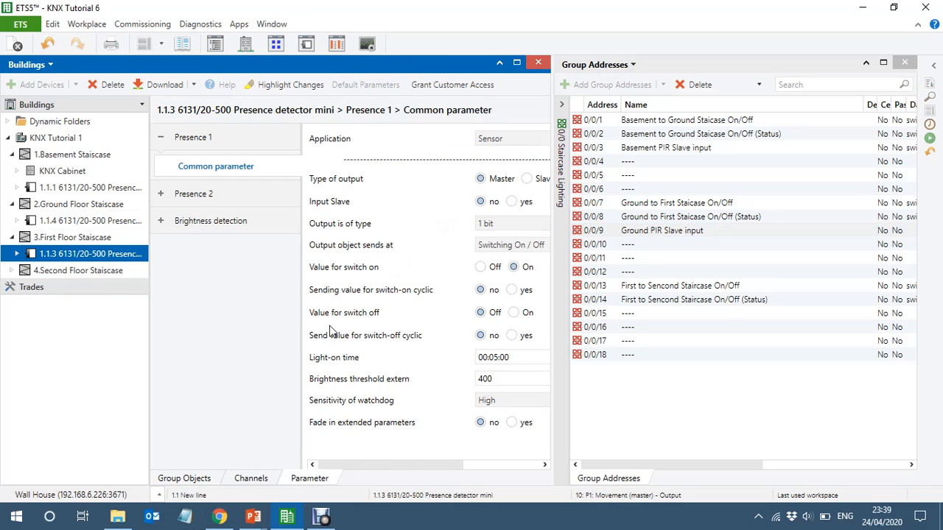
left_click(193, 194)
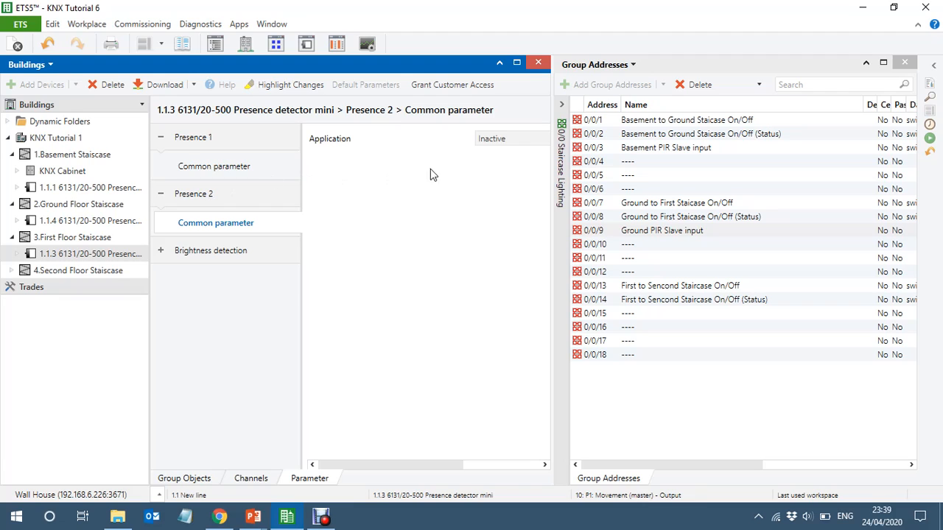
left_click(500, 140)
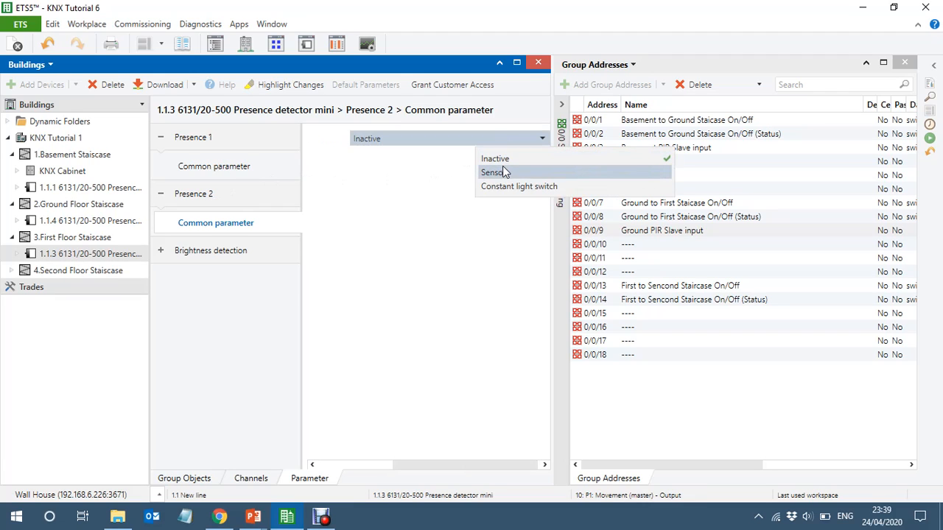
left_click(503, 172)
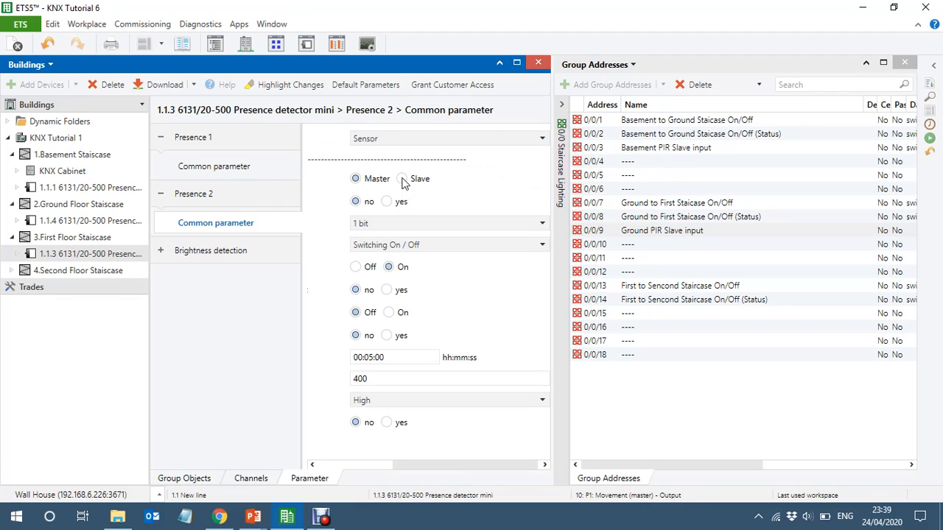
left_click(402, 180)
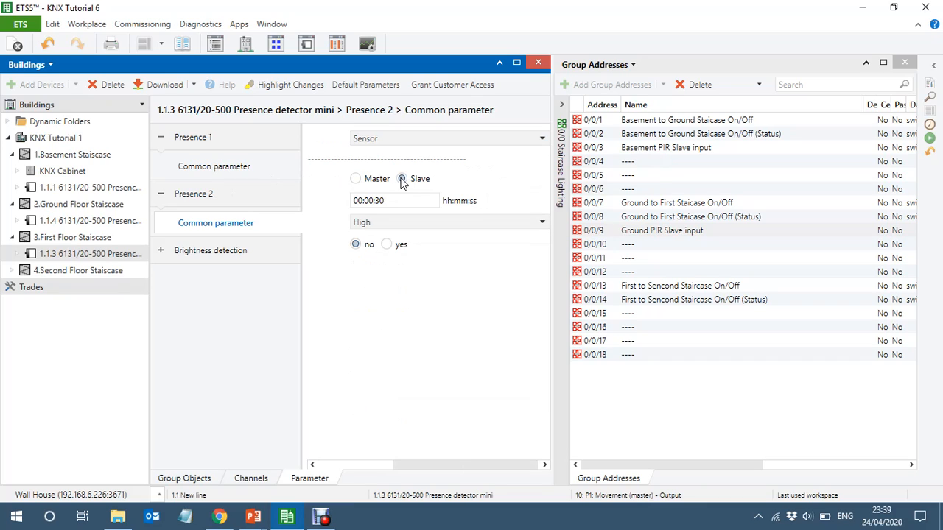
- Link detector 1.1.3's P2: Movement (slave) output to group address 0/0/9 Ground PIR Slave input
left_click(177, 480)
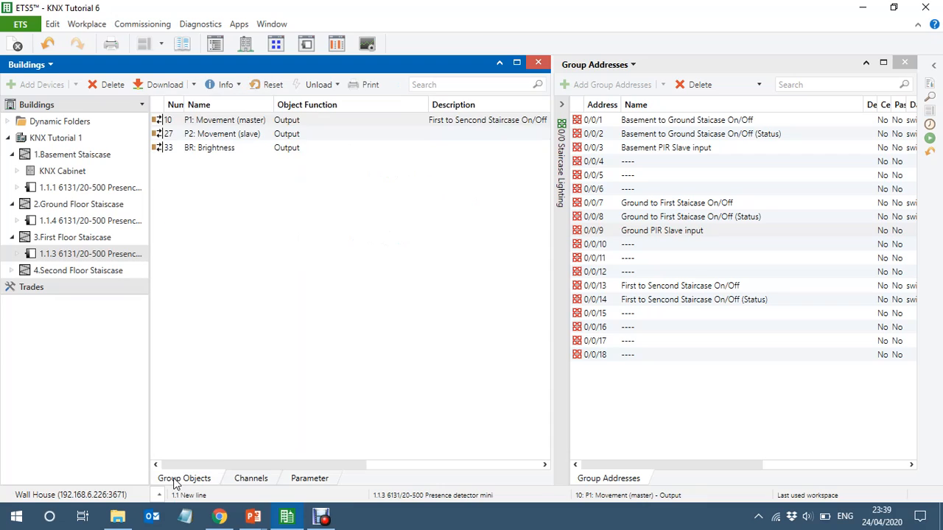
left_click(263, 138)
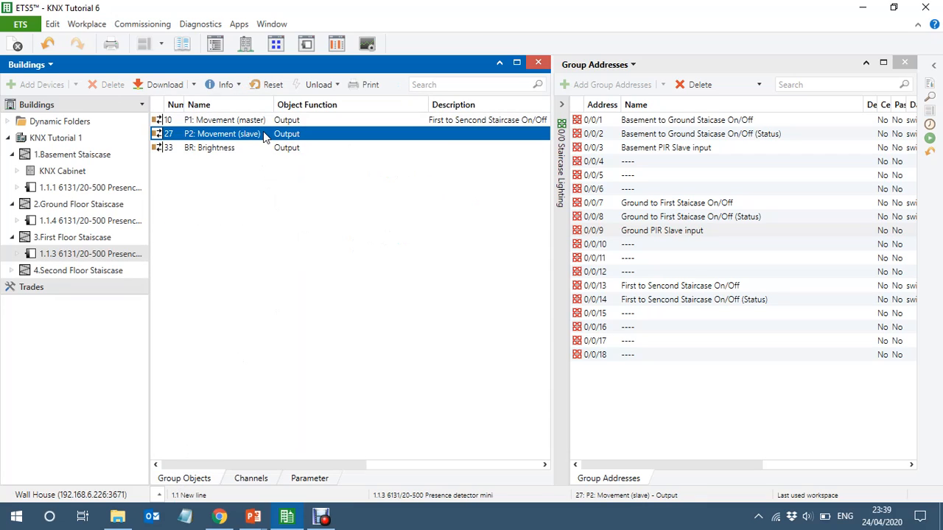
left_click_drag(263, 138, 672, 236)
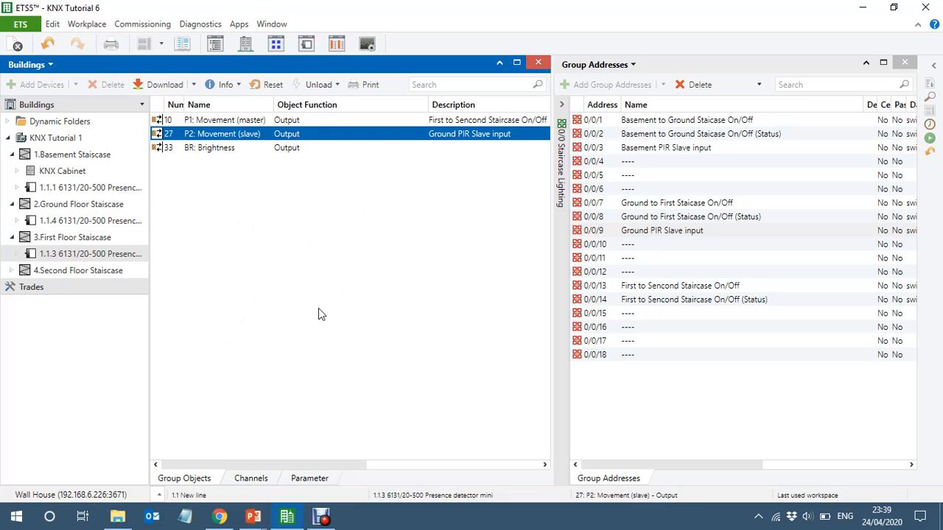
- Set the Presence 1 type of output to Slave for the Second Floor detector 1.1.5, and display its group objects
left_click(12, 270)
left_click(77, 287)
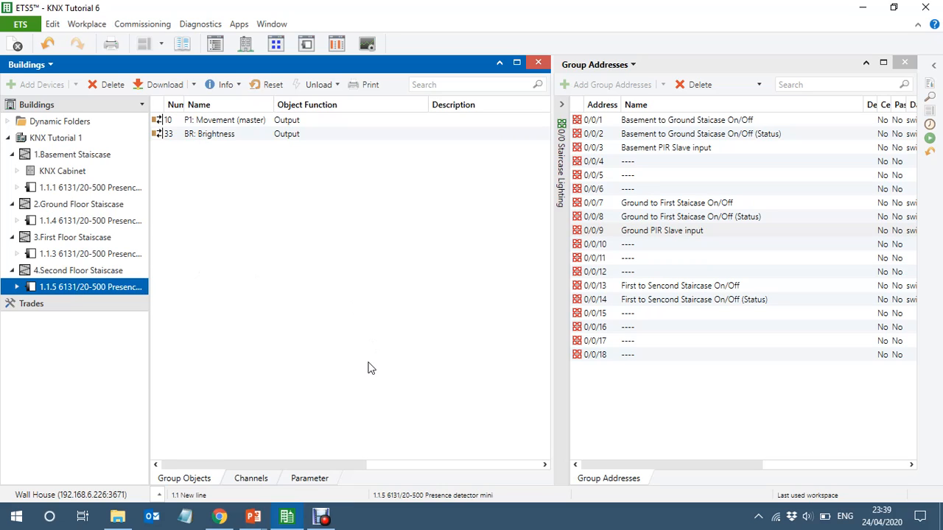
left_click(309, 480)
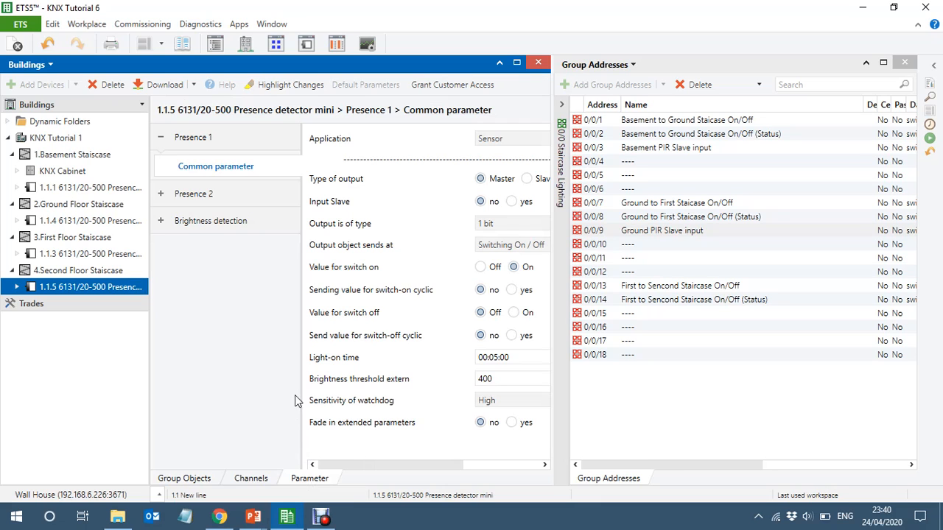
left_click(196, 141)
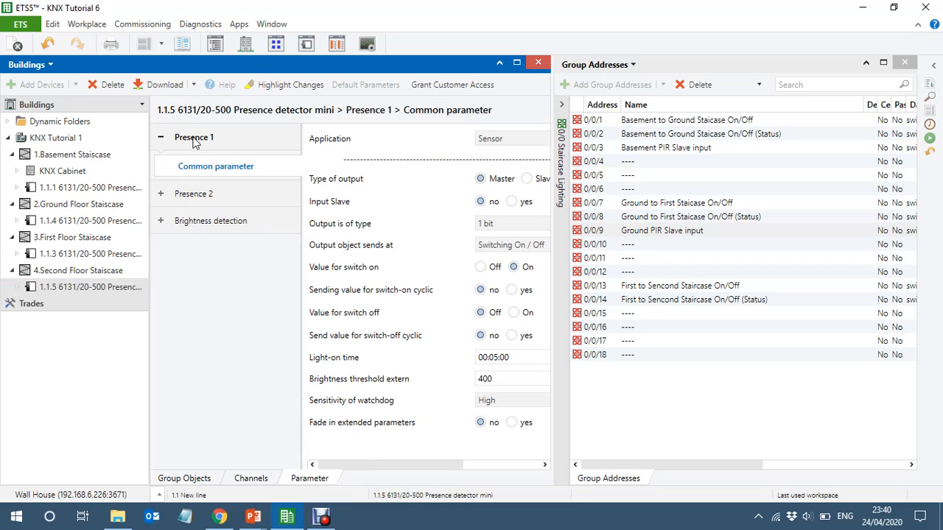
left_click(535, 181)
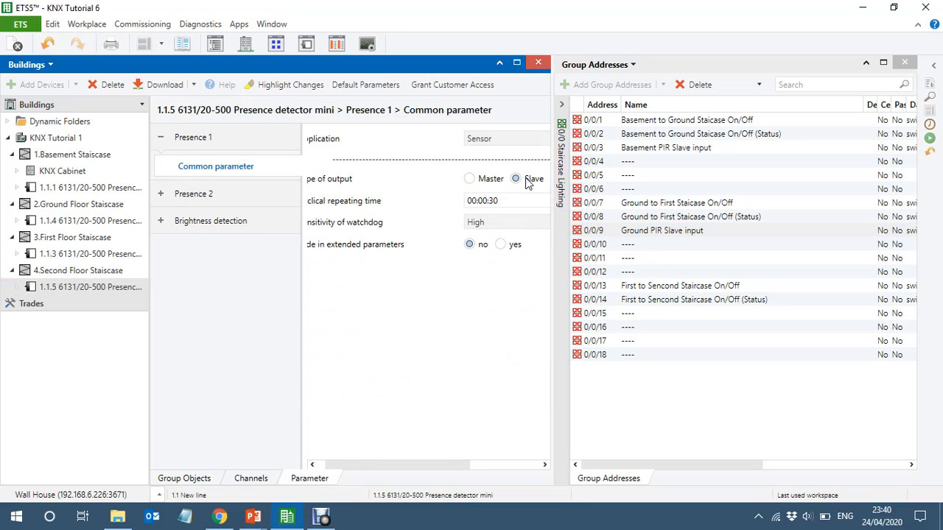
left_click(176, 480)
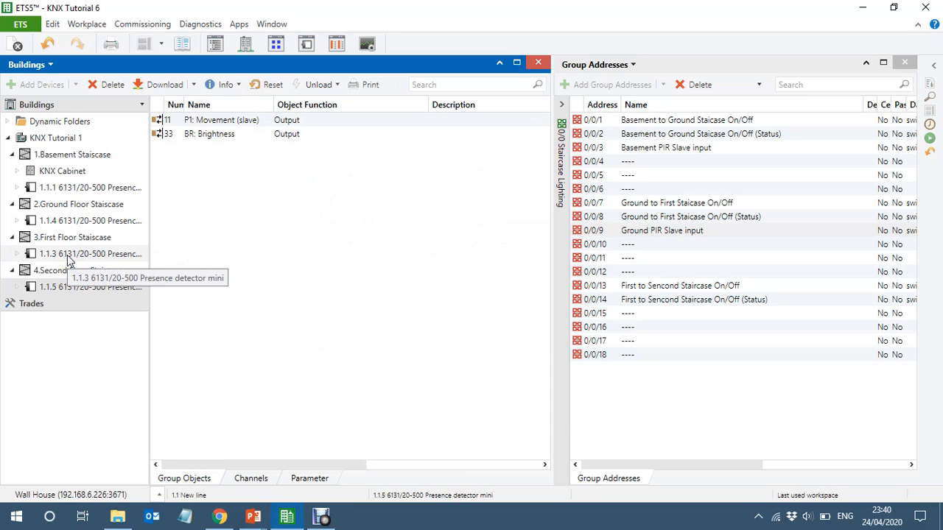
- Rename group address 0/0/15 as First PIR Slave input
mouse_move(632, 464)
left_mouse_down()
mouse_move(728, 462)
mouse_move(615, 464)
left_mouse_up()
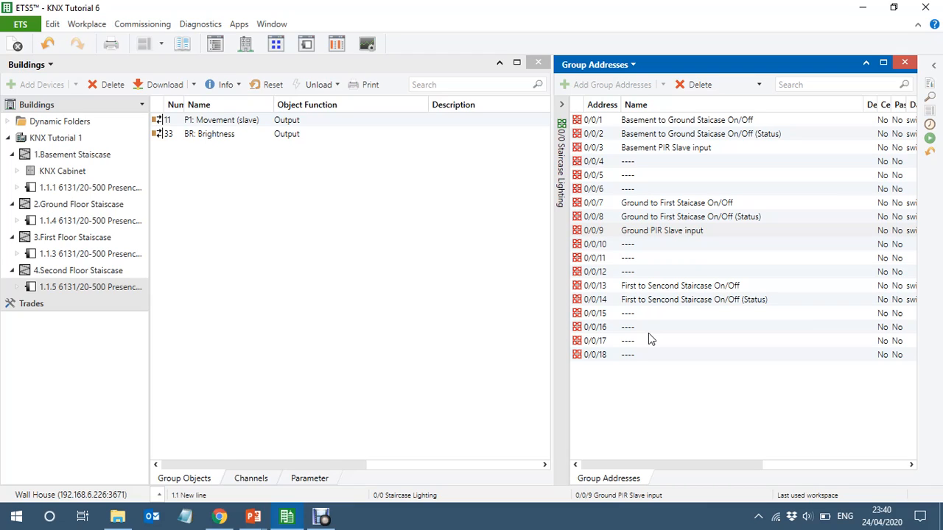
left_click(692, 313)
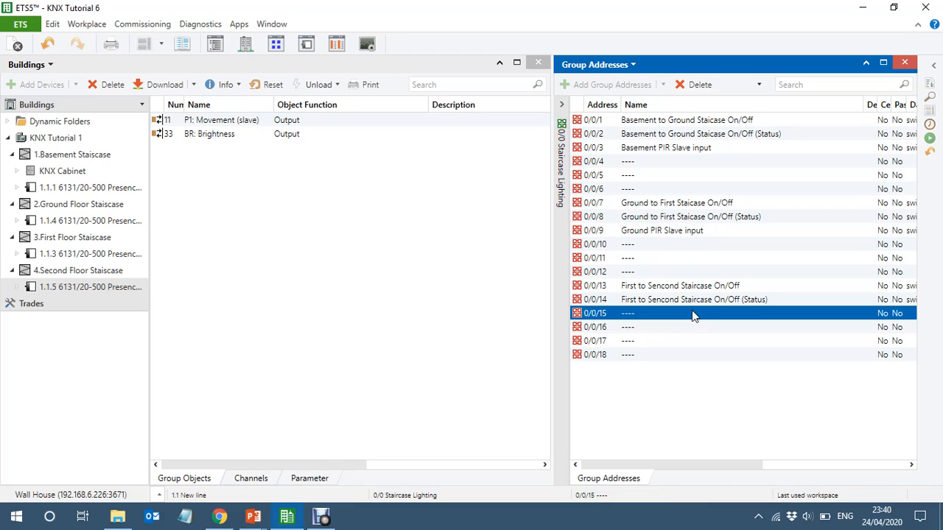
left_click(692, 313)
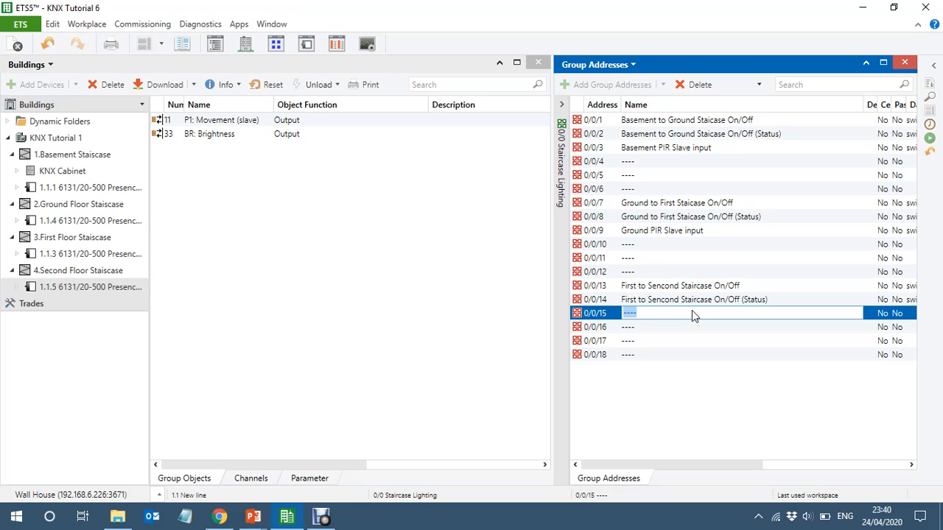
type("Ground")
key("BackSpace")
key("BackSpace")
key("BackSpace")
key("BackSpace")
key("BackSpace")
key("BackSpace")
key("BackSpace")
type("Firs")
type("t ")
type("Pl")
type("R S")
type("lave")
key("BackSpace")
type("input")
key("Return")
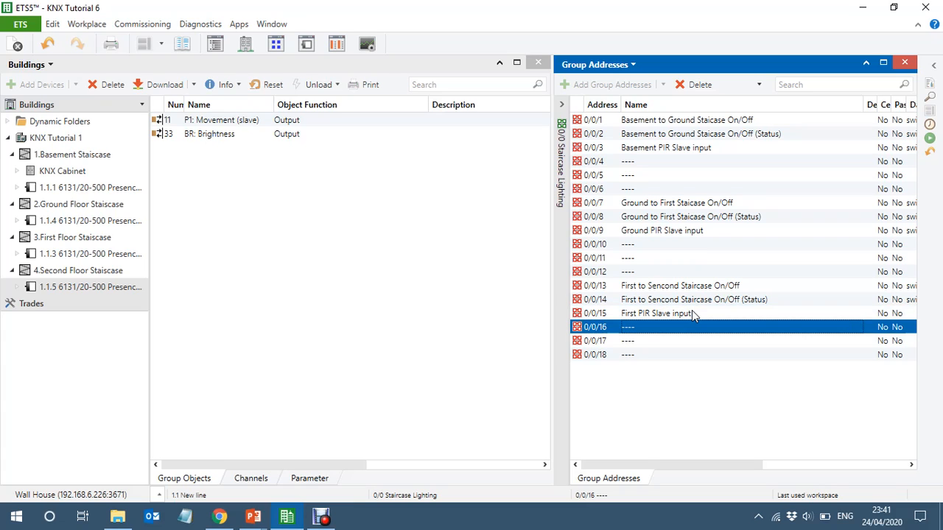
- Set Input Slave to yes in detector 1.1.3's Presence 1 parameters
left_click(111, 258)
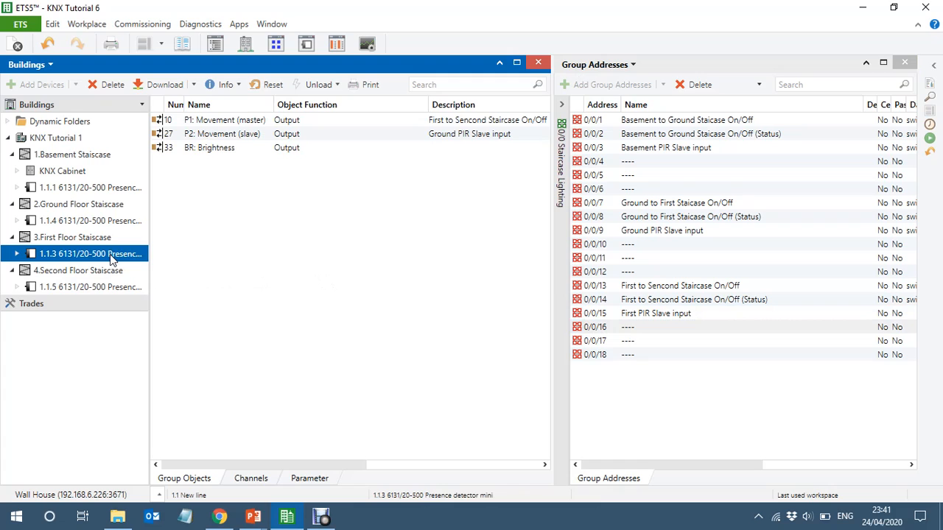
left_click(308, 480)
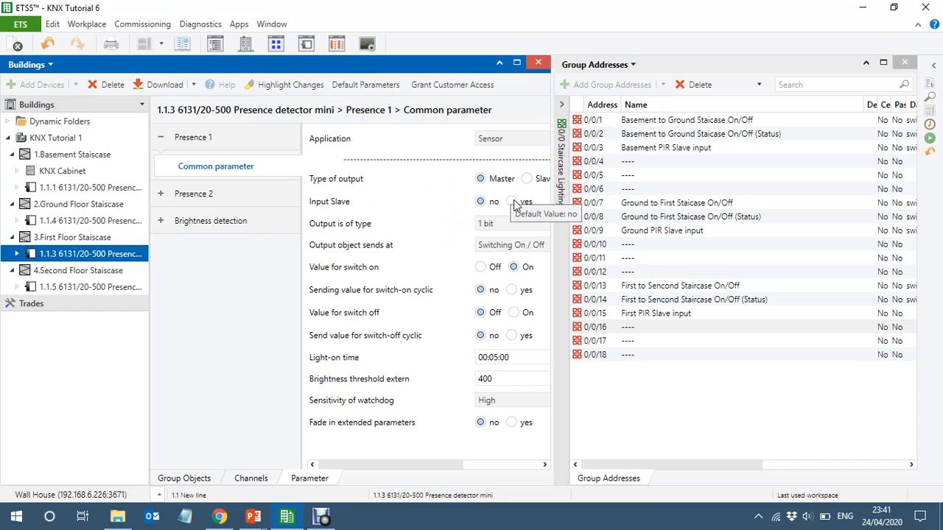
left_click(513, 201)
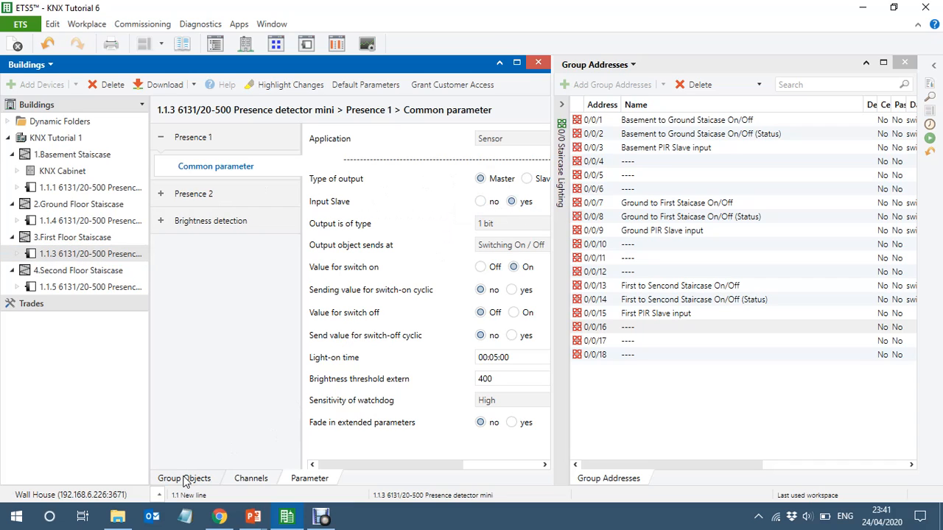
- Link detector 1.1.3's P1: Slave input object to group address 0/0/15 First PIR Slave input
left_click(184, 479)
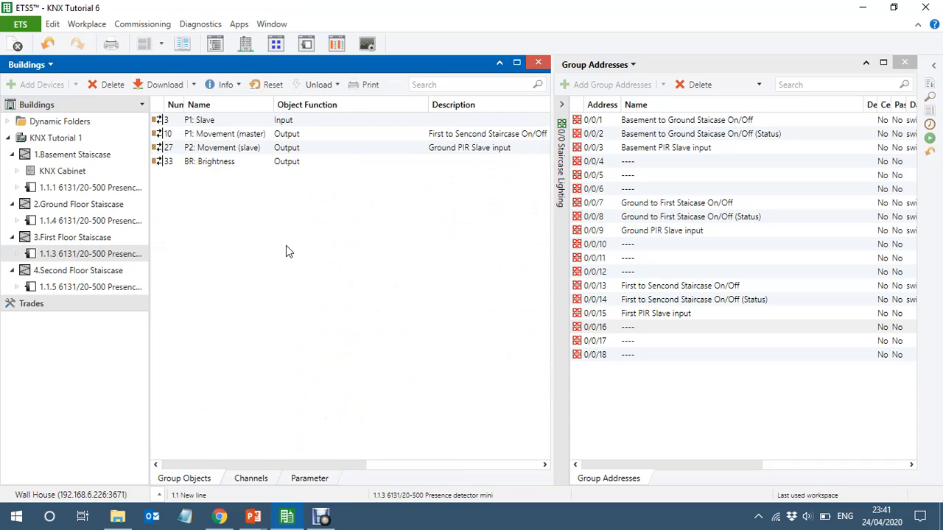
left_click(298, 121)
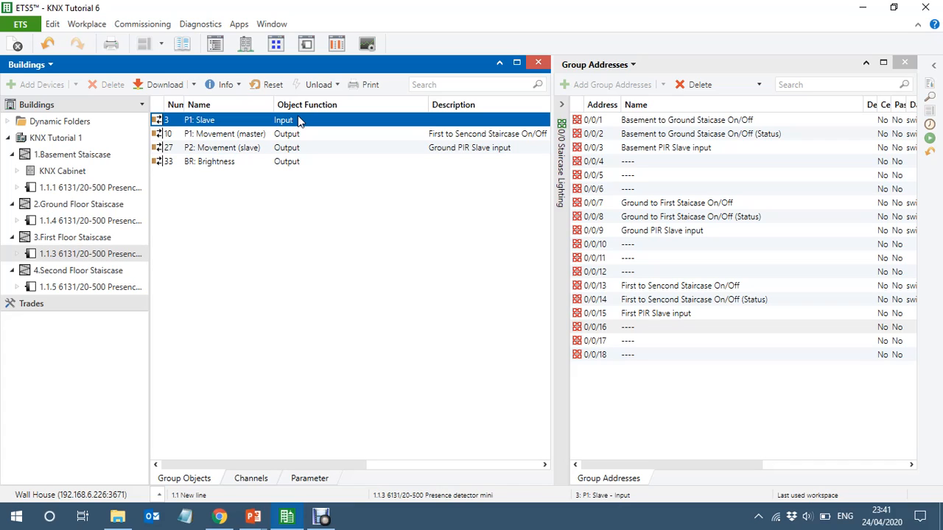
left_click_drag(298, 122, 692, 313)
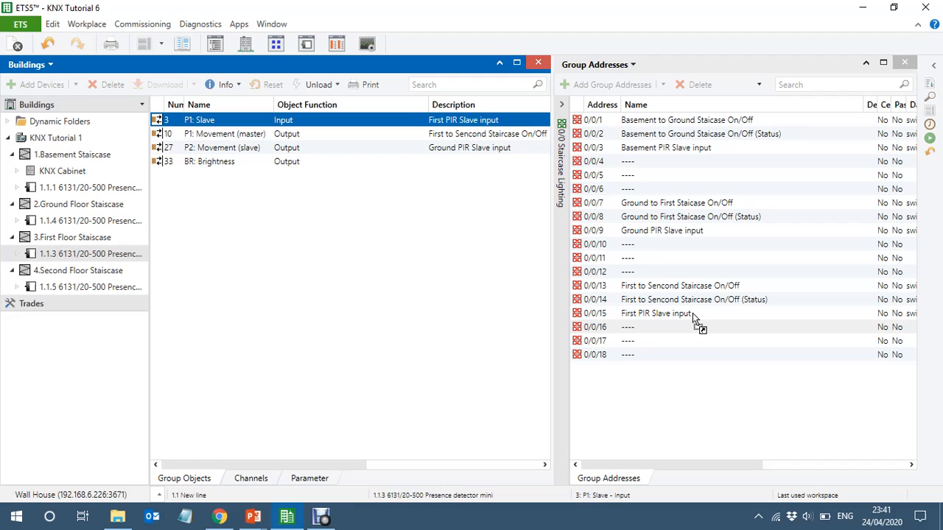
- Set Input Slave to yes in the Presence 1 parameters of the Ground Floor detector 1.1.4
mouse_move(711, 466)
left_mouse_down()
mouse_move(758, 465)
mouse_move(700, 466)
left_mouse_up()
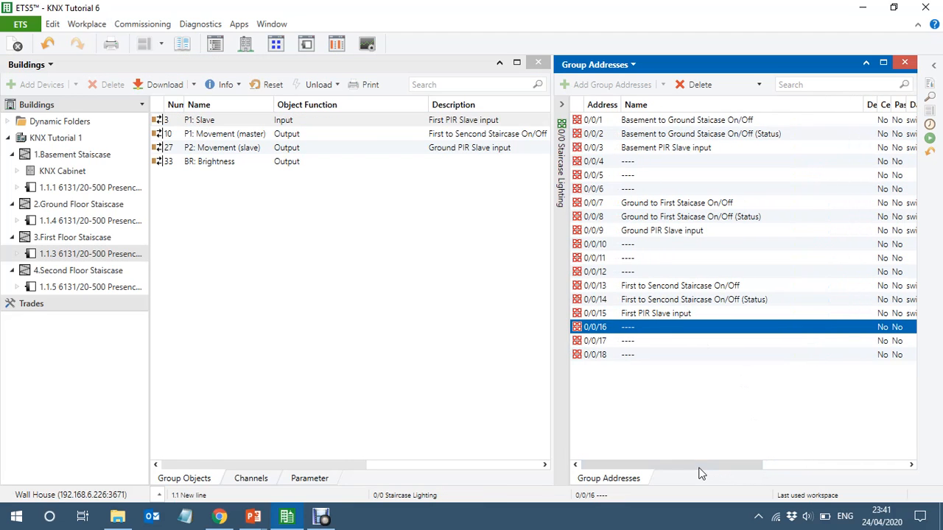
left_click(67, 223)
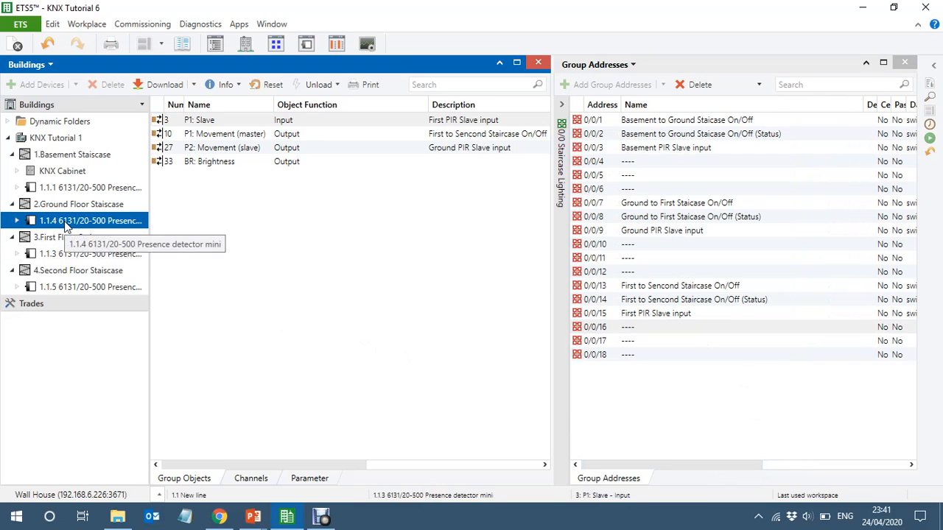
left_click(310, 477)
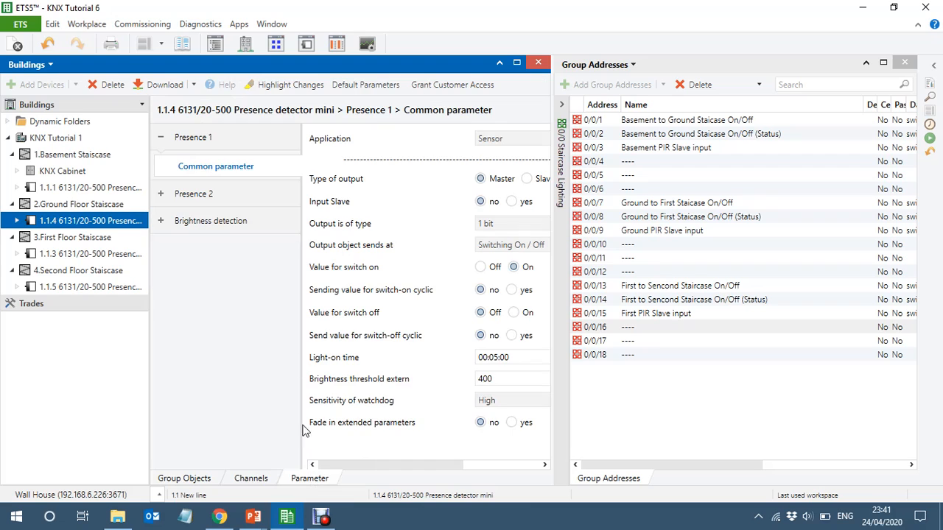
left_click(517, 203)
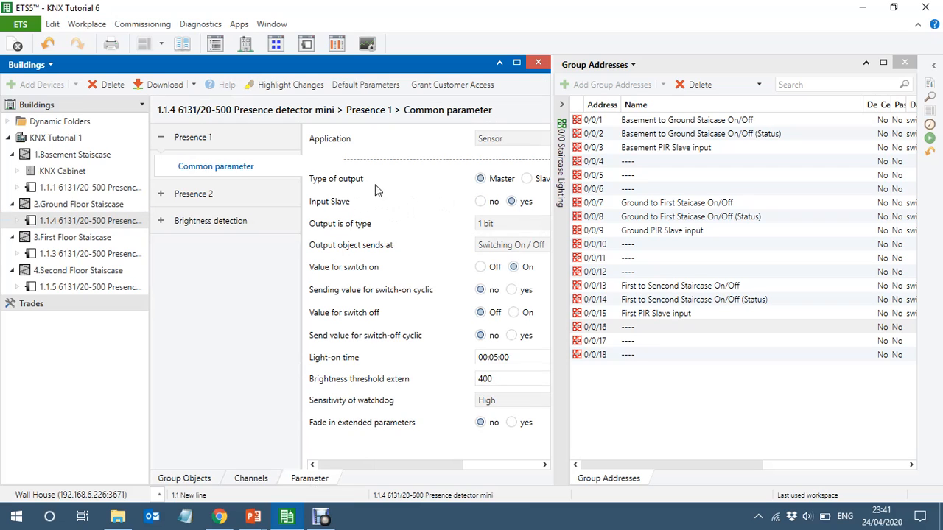
- Link detector 1.1.4's P1: Slave input object to group address 0/0/9 Ground PIR Slave input
left_click(183, 478)
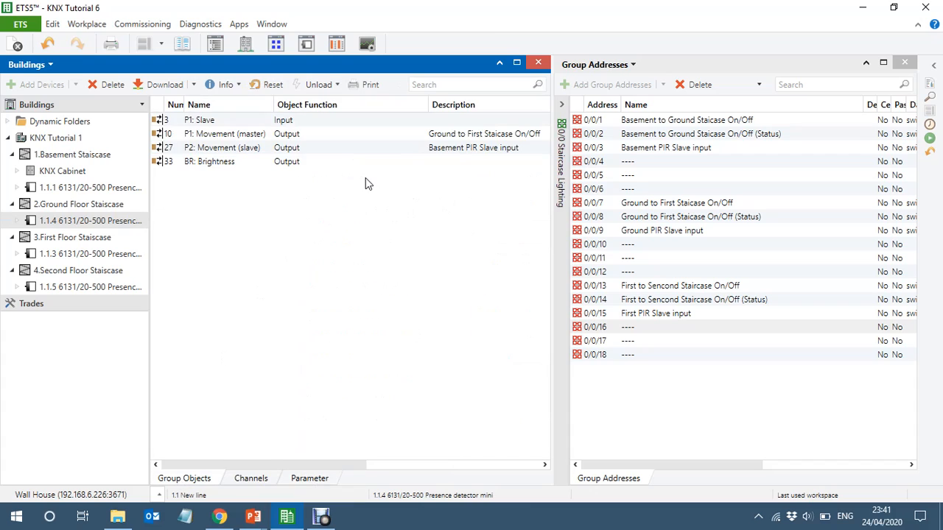
left_click(249, 122)
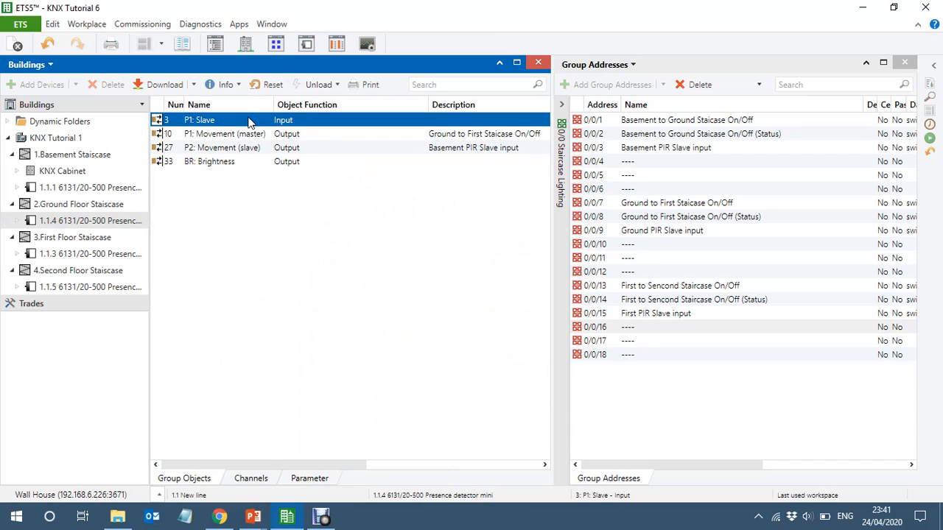
left_click_drag(249, 122, 720, 237)
- Check detector 1.1.3's group objects and link detector 1.1.5's P1: Movement (slave) output to group address 0/0/15 First PIR Slave input
left_click(74, 255)
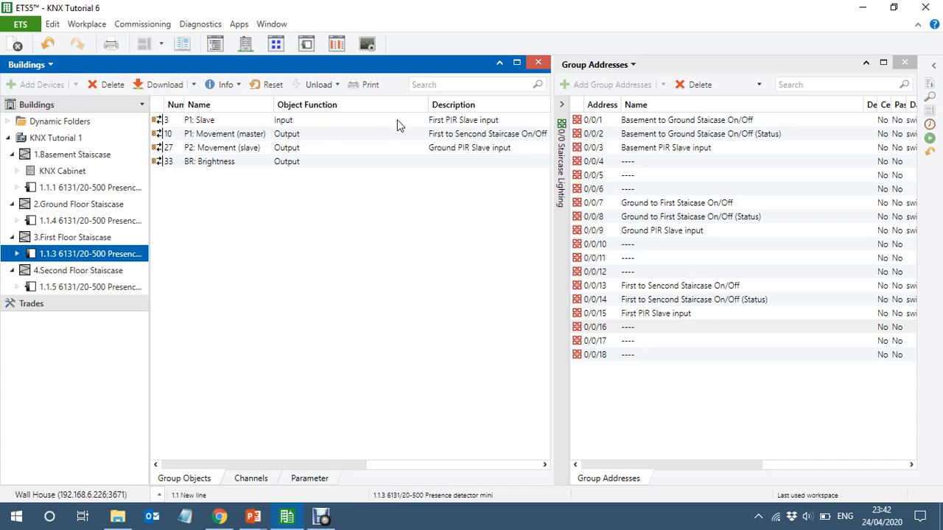
left_click(64, 289)
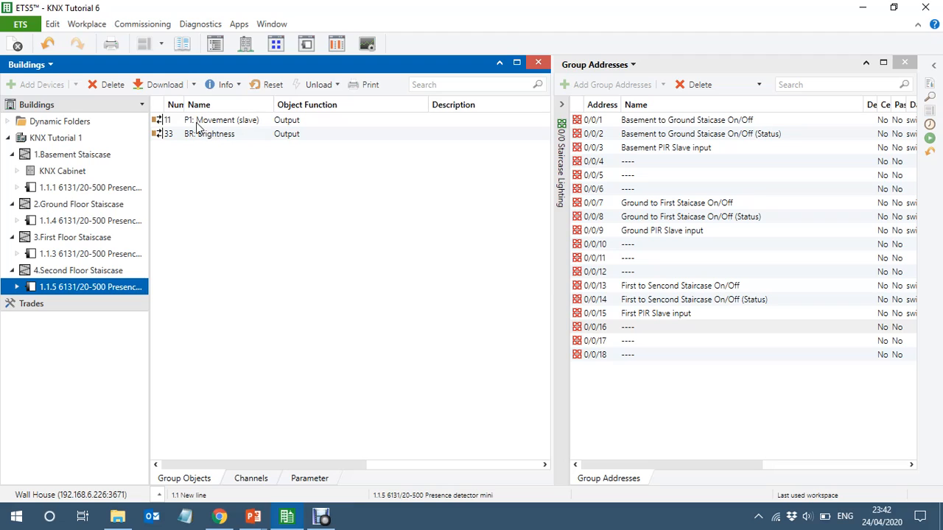
left_click(269, 126)
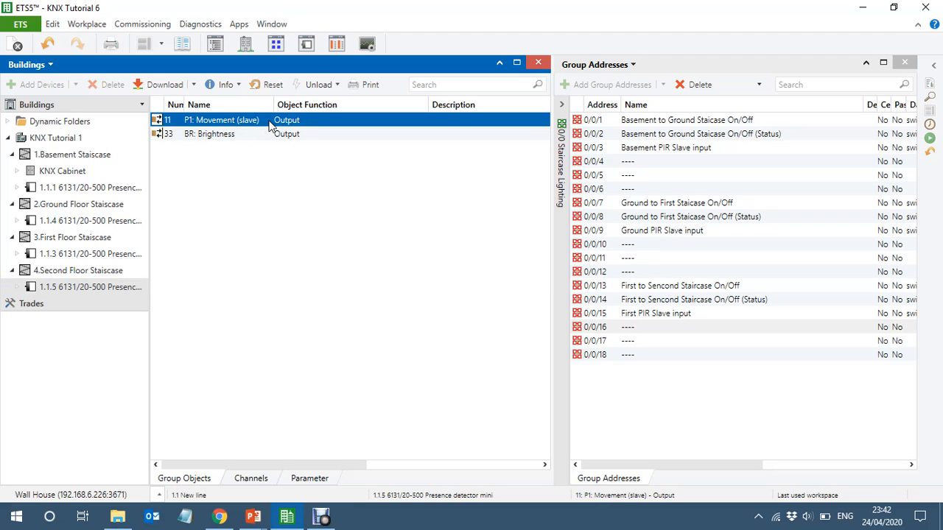
left_click_drag(269, 127, 698, 317)
left_click(703, 316)
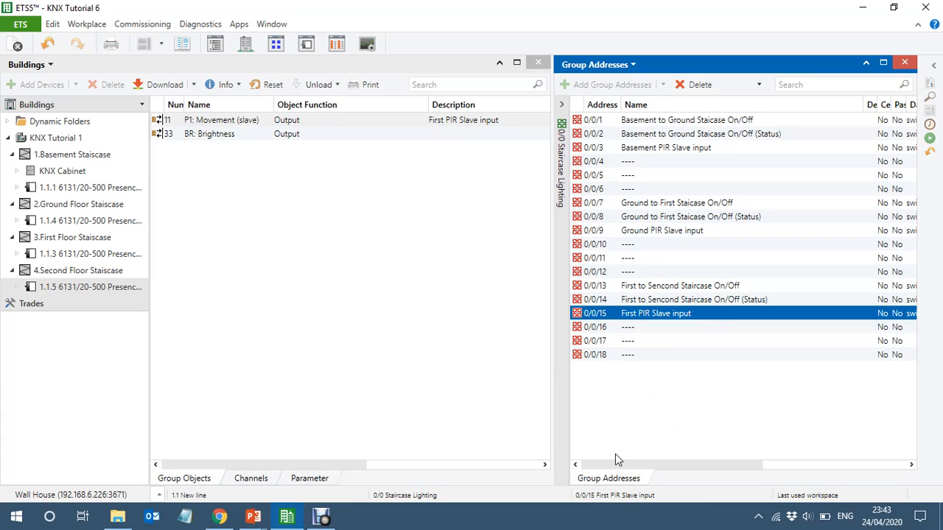
- Switch to the running PowerPoint slide show and display the closing Thanks for watching slide
left_click_drag(655, 471, 567, 454)
mouse_move(322, 518)
mouse_move(253, 518)
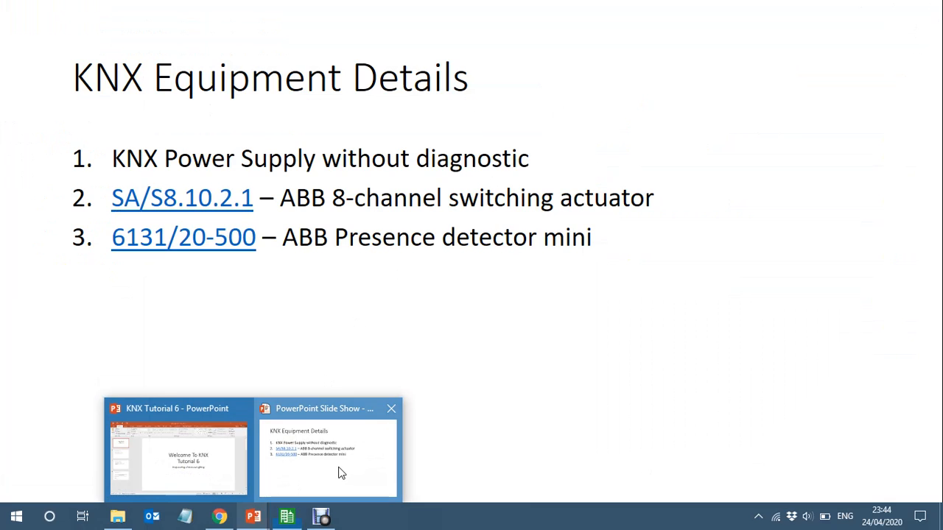
left_click(331, 474)
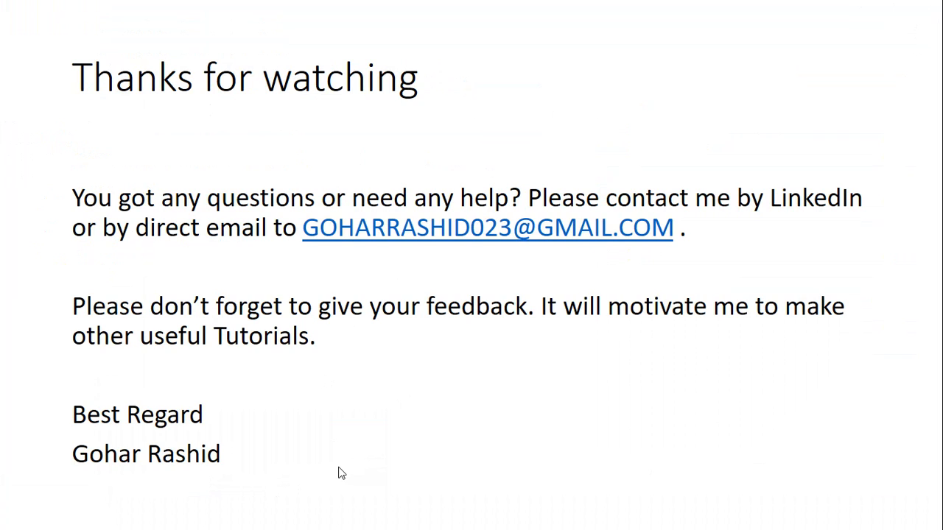